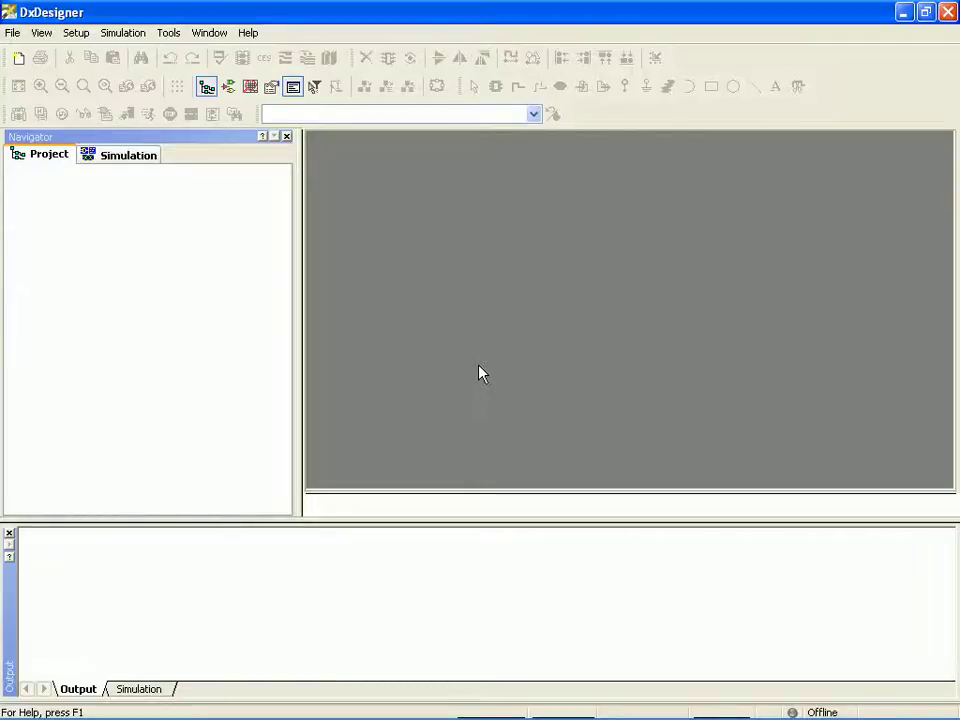
- Create project testprj from the netlist HLA Library template, using PADS 2007 for layout
left_click(12, 33)
mouse_move(33, 60)
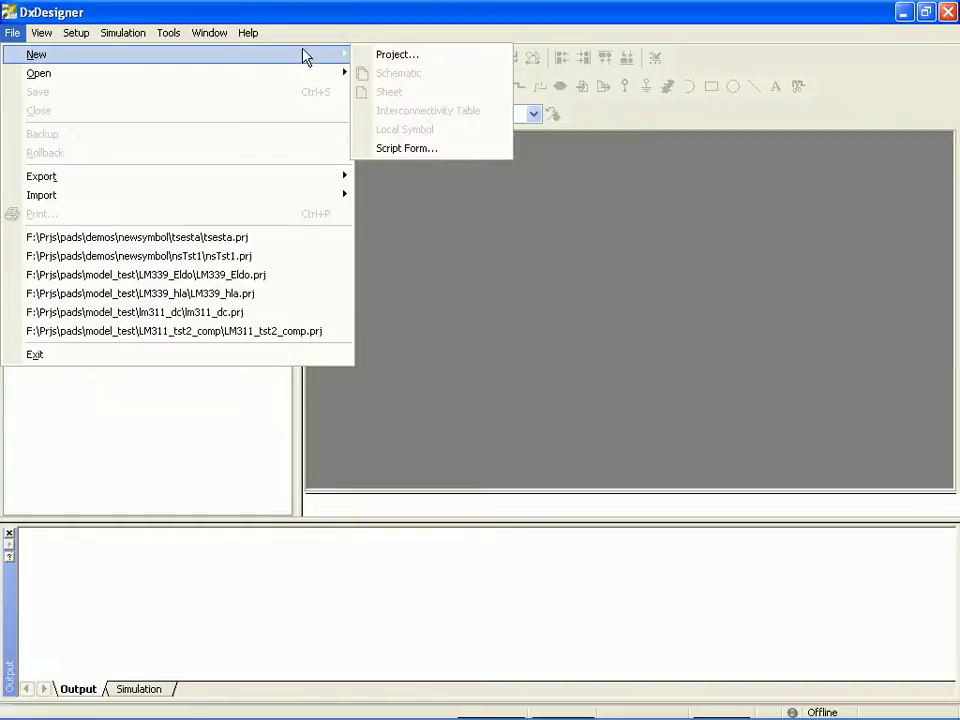
left_click(497, 55)
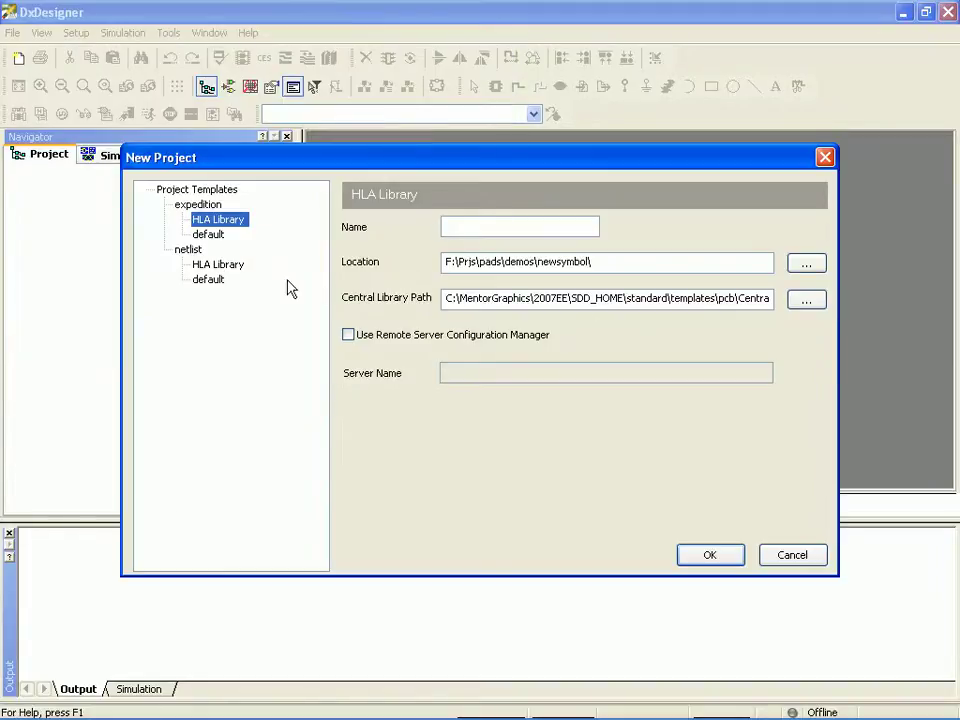
left_click(217, 264)
left_click(590, 380)
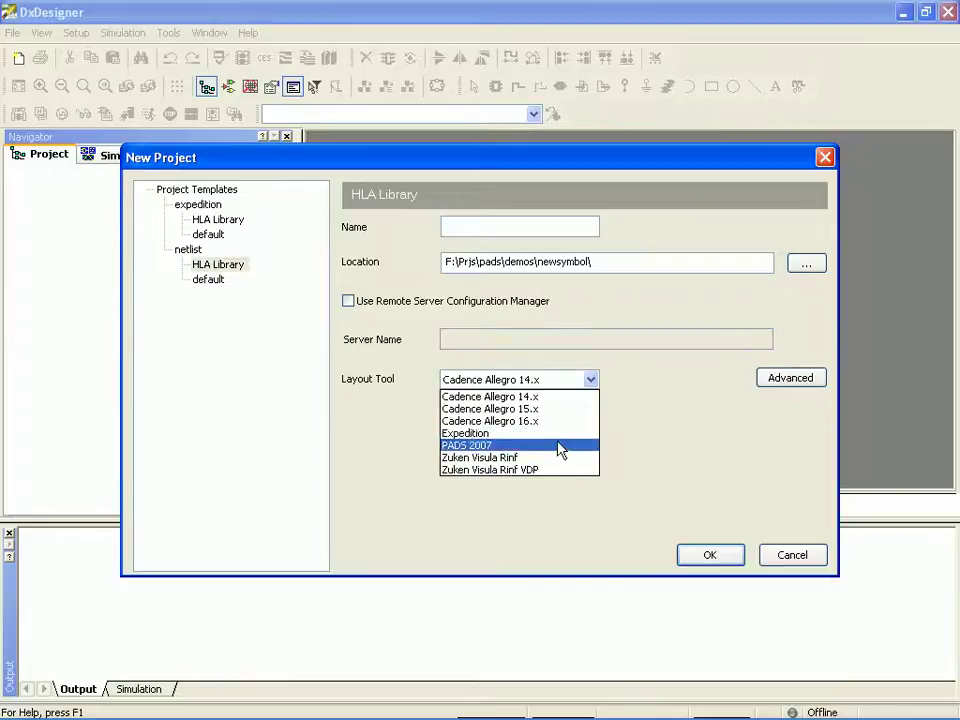
left_click(560, 446)
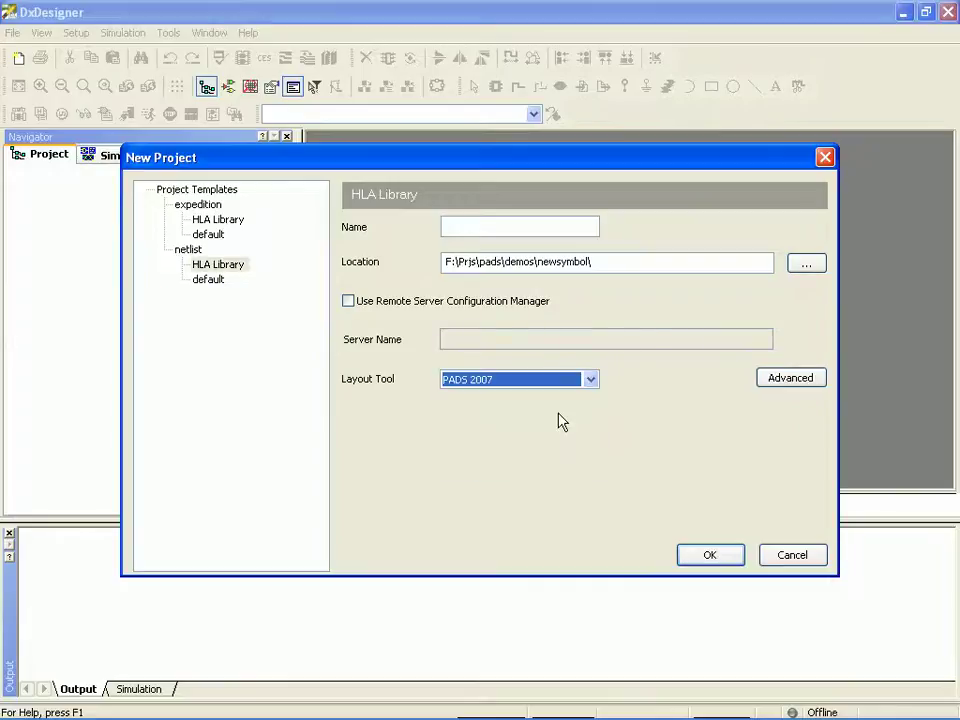
left_click(486, 228)
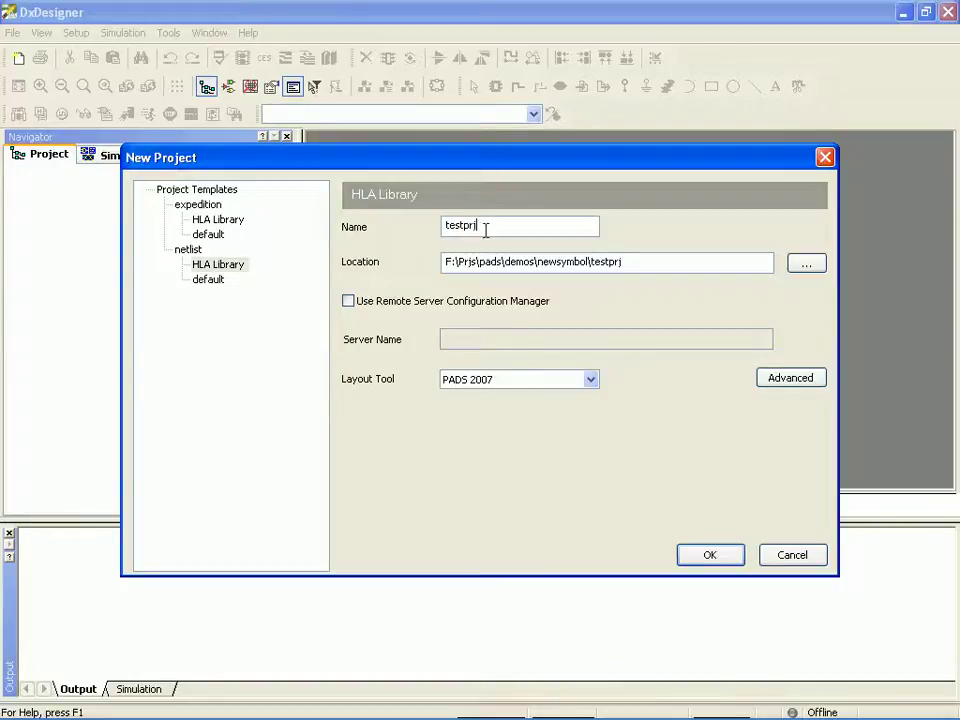
left_click(710, 555)
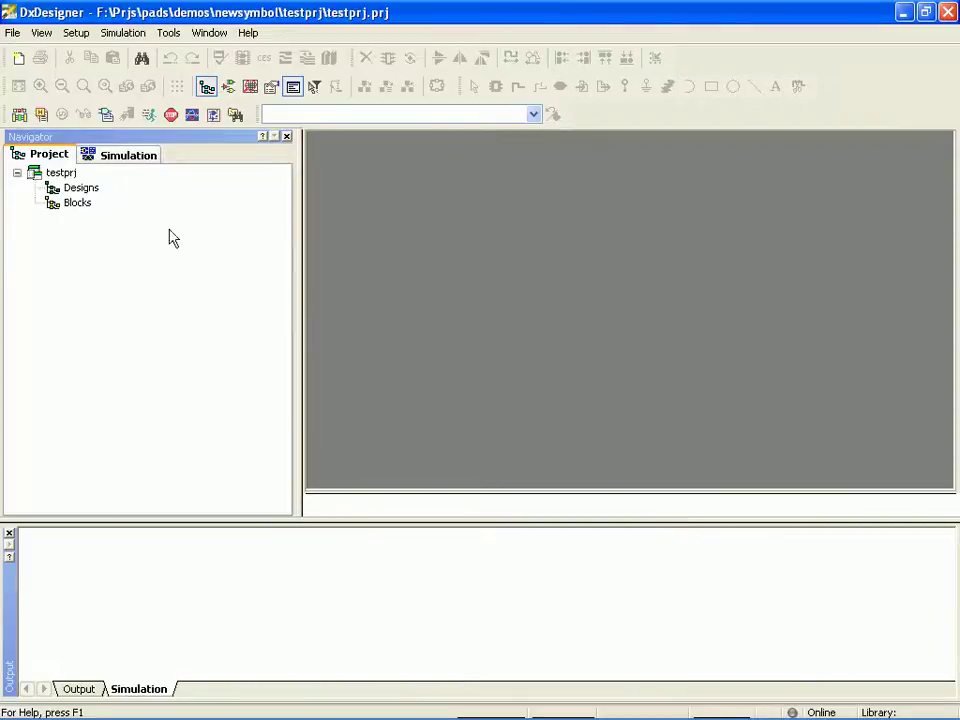
- Add blank Schematic1 and select Eldo in its testbench options as the target simulator
left_click(19, 59)
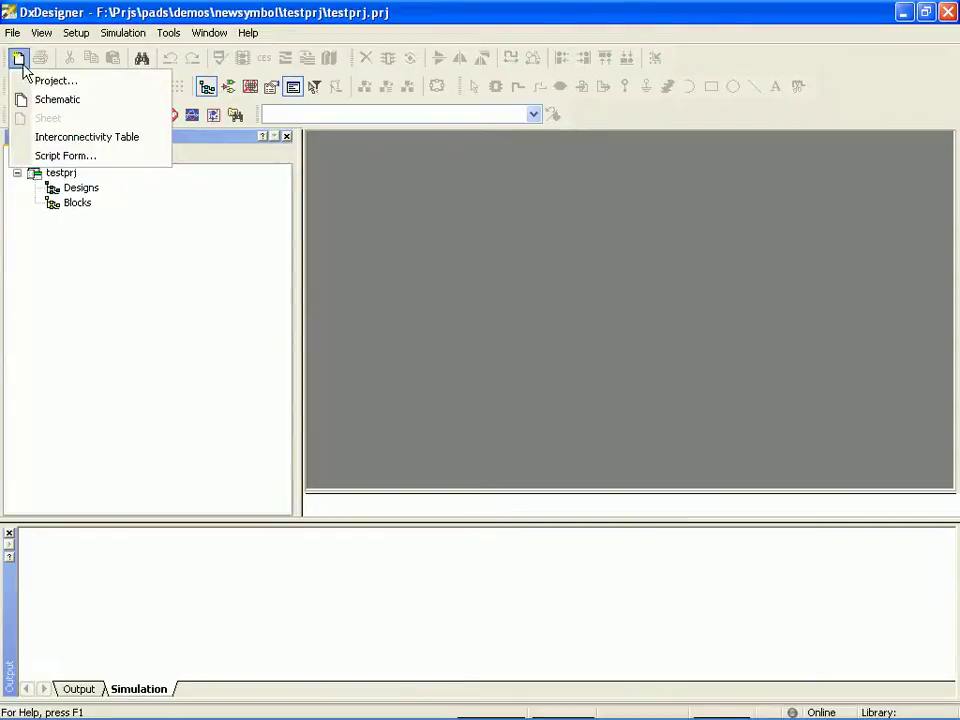
left_click(55, 100)
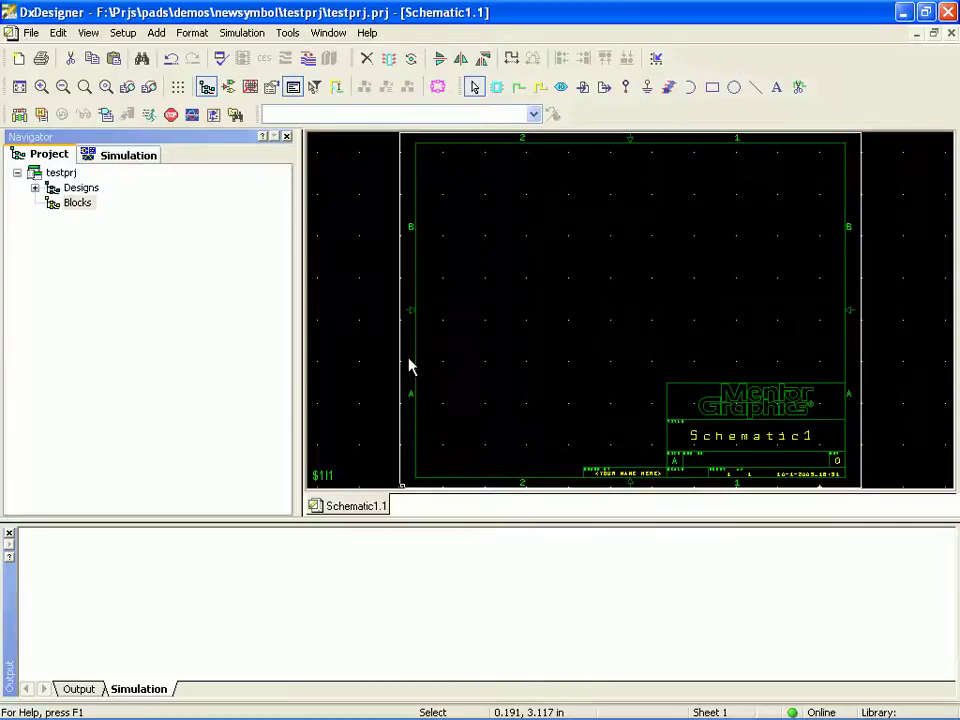
left_click(240, 33)
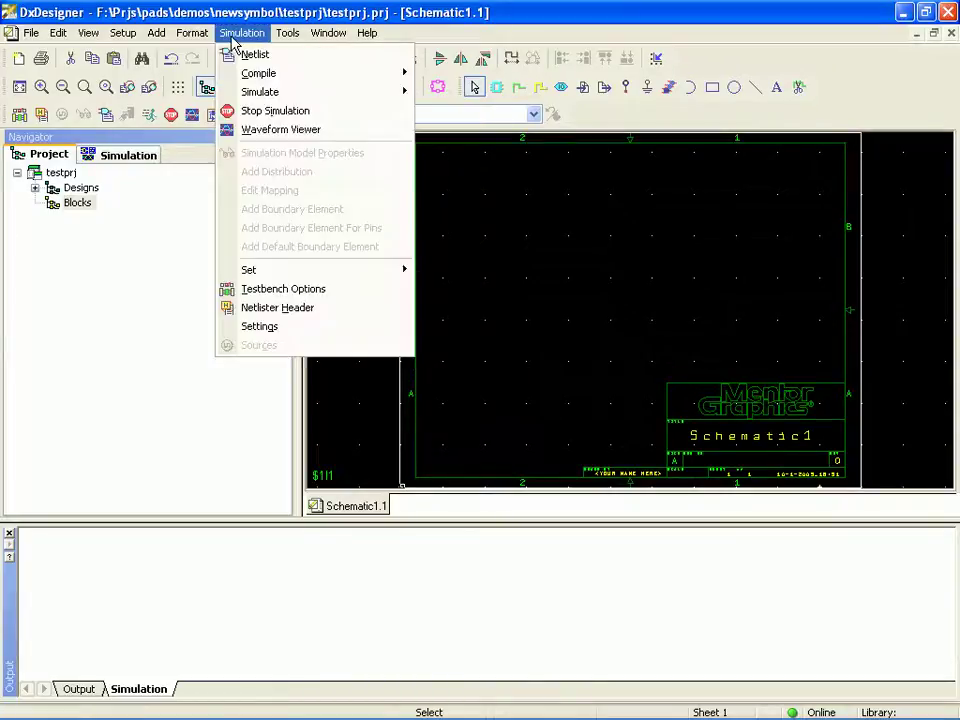
left_click(301, 294)
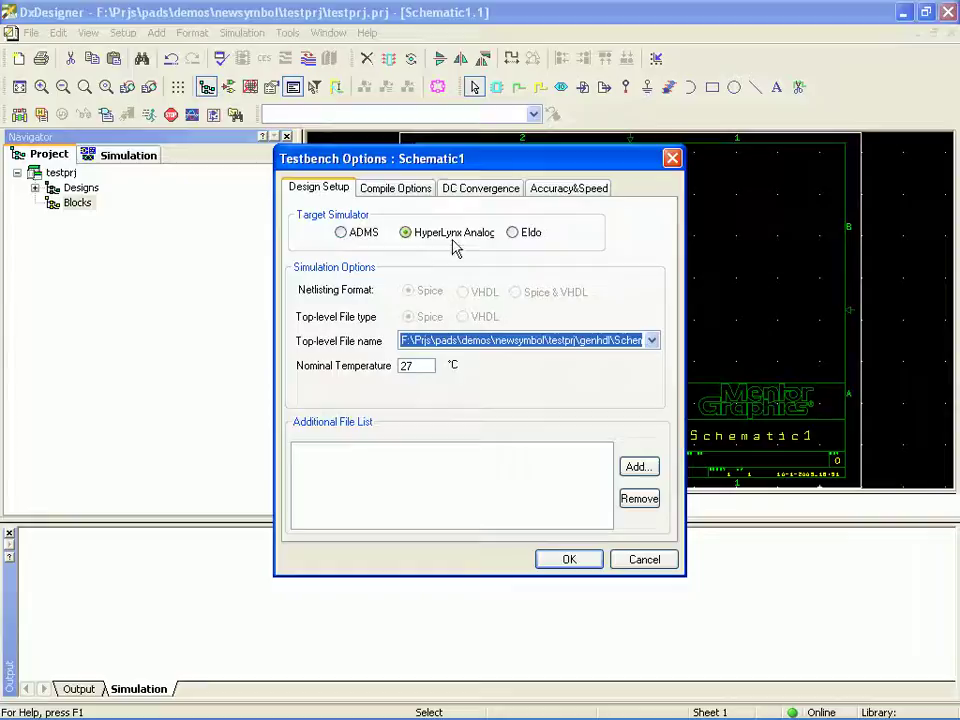
left_click(511, 232)
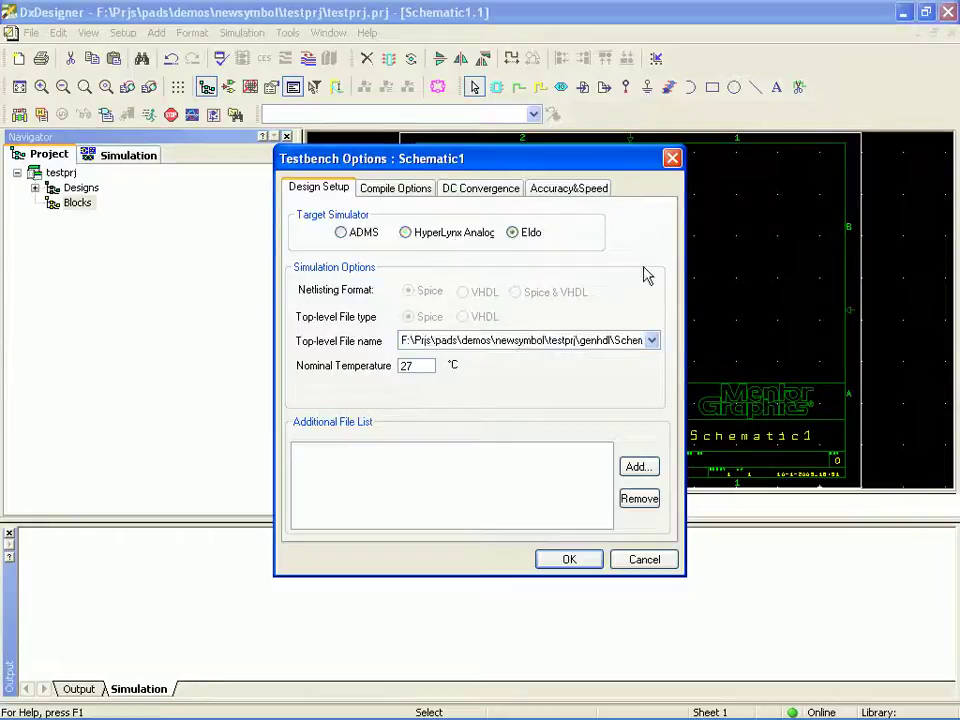
left_click(588, 566)
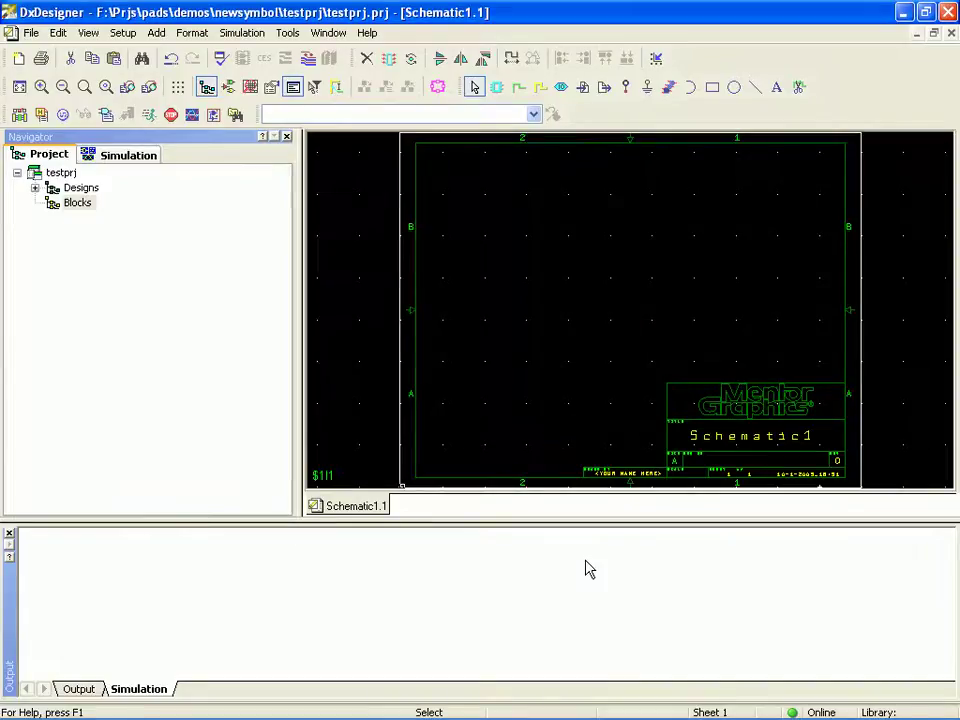
- Load LM339.lib as the source file in the PSpice library converter
left_click(290, 34)
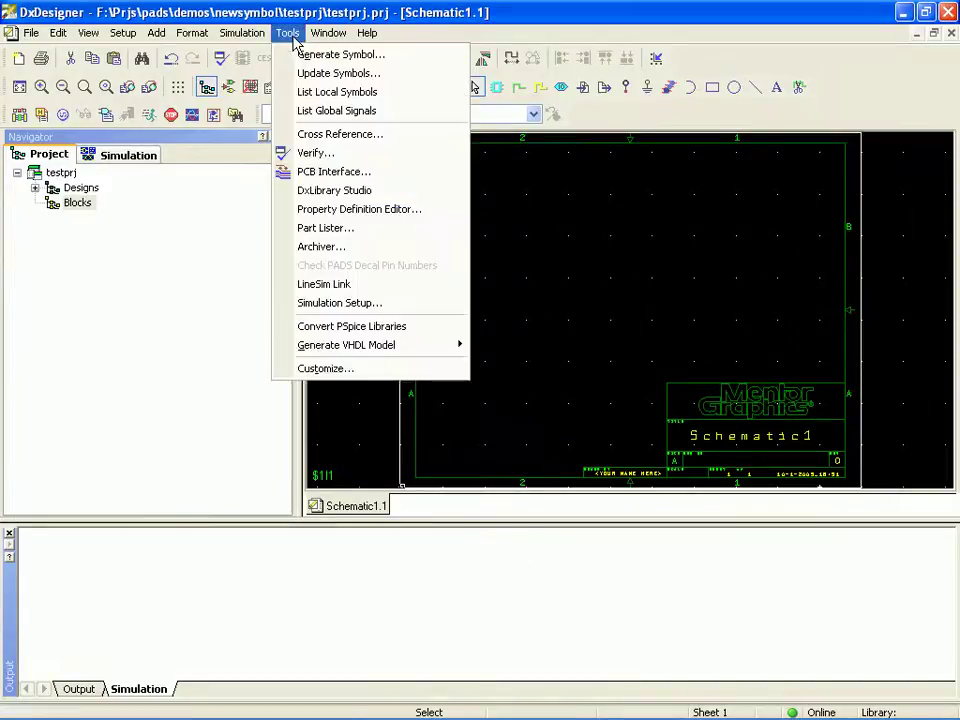
left_click(431, 333)
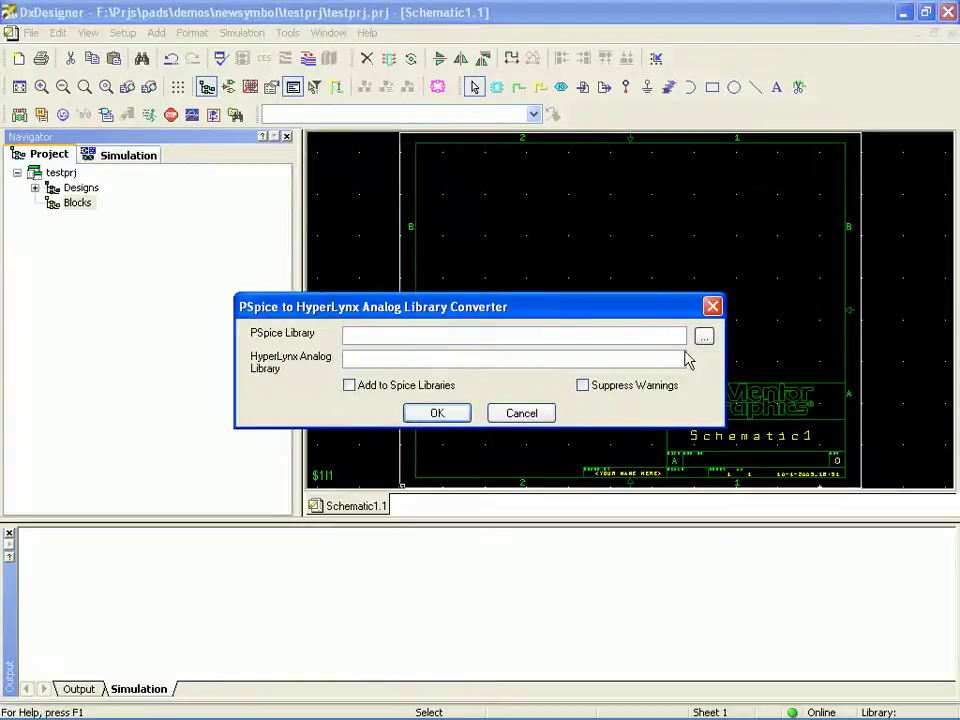
left_click(704, 340)
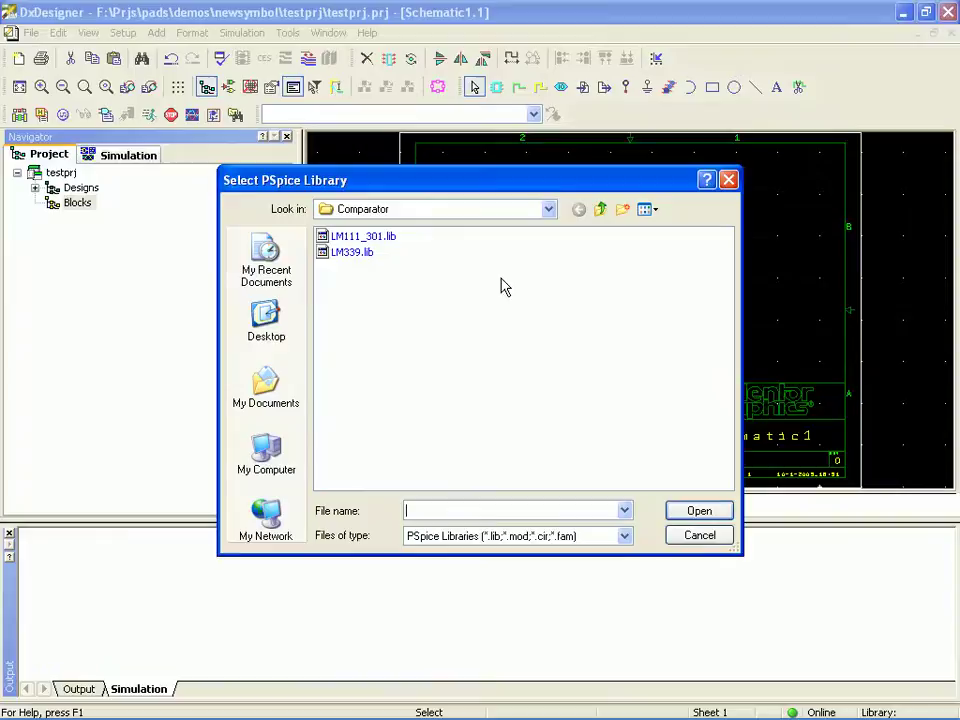
left_click(350, 256)
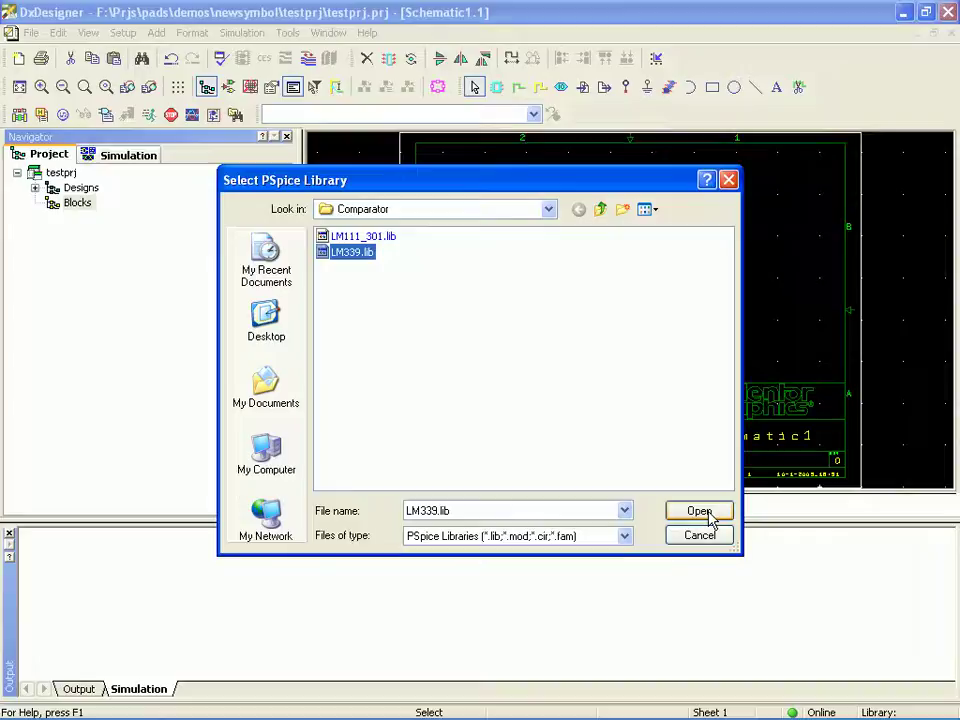
left_click(700, 512)
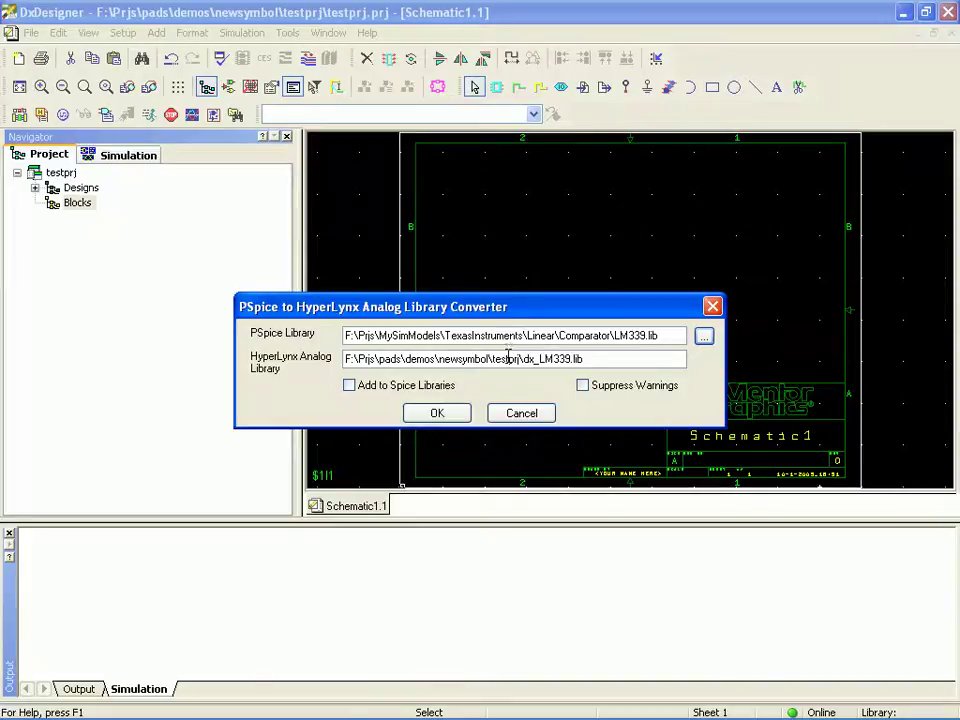
- Convert it to dx_LM339.lib, added to the Spice libraries, and review the success log
left_click(349, 385)
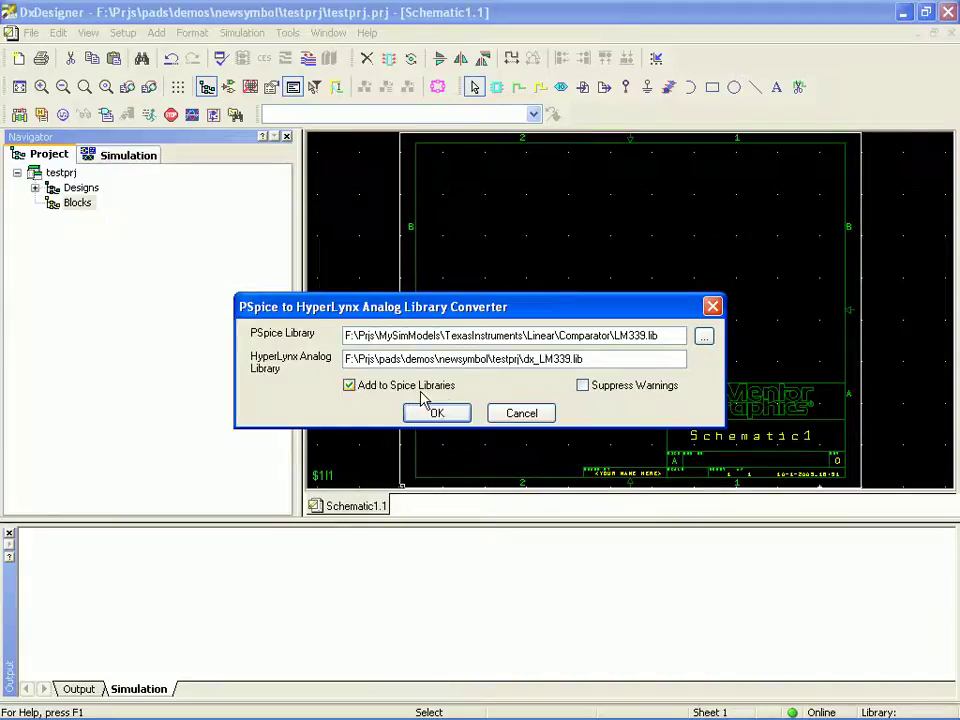
left_click(443, 413)
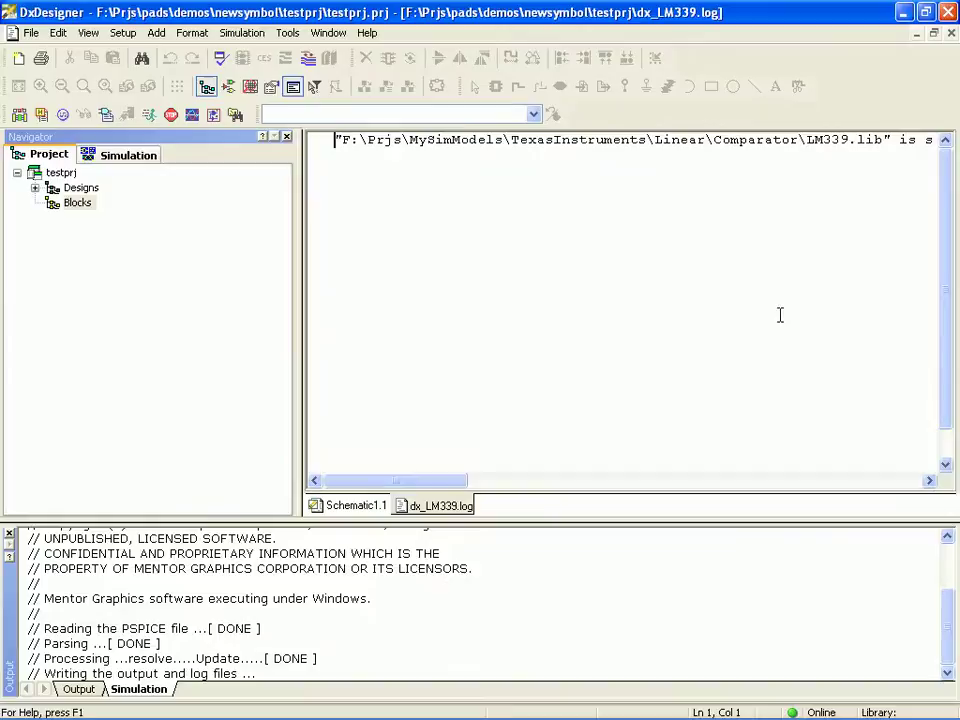
scroll(443, 171, "right", 5)
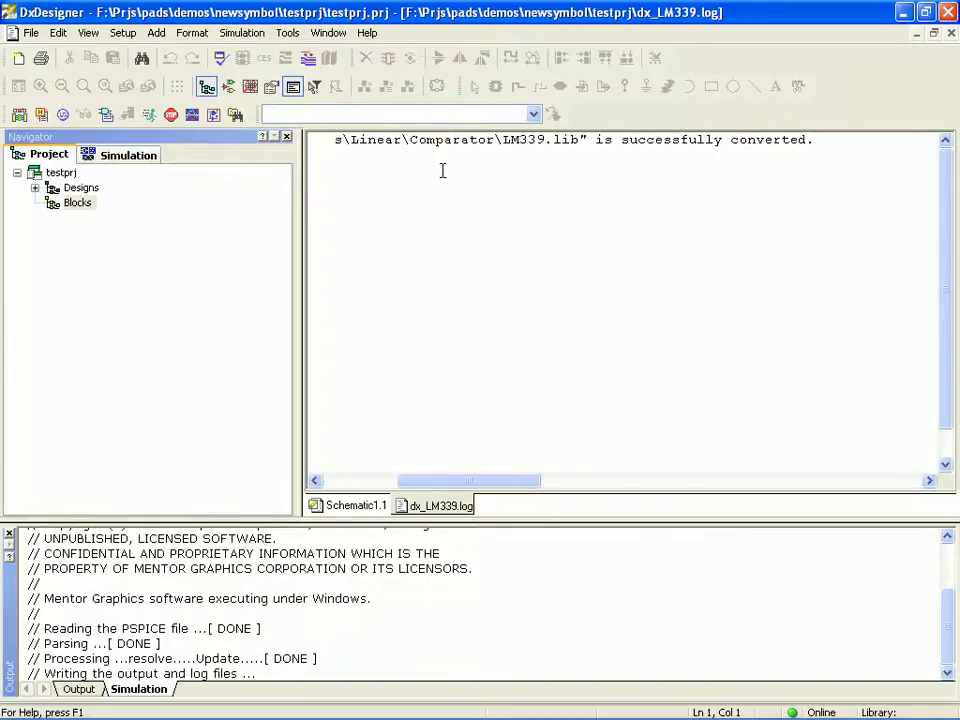
scroll(445, 171, "left", 4)
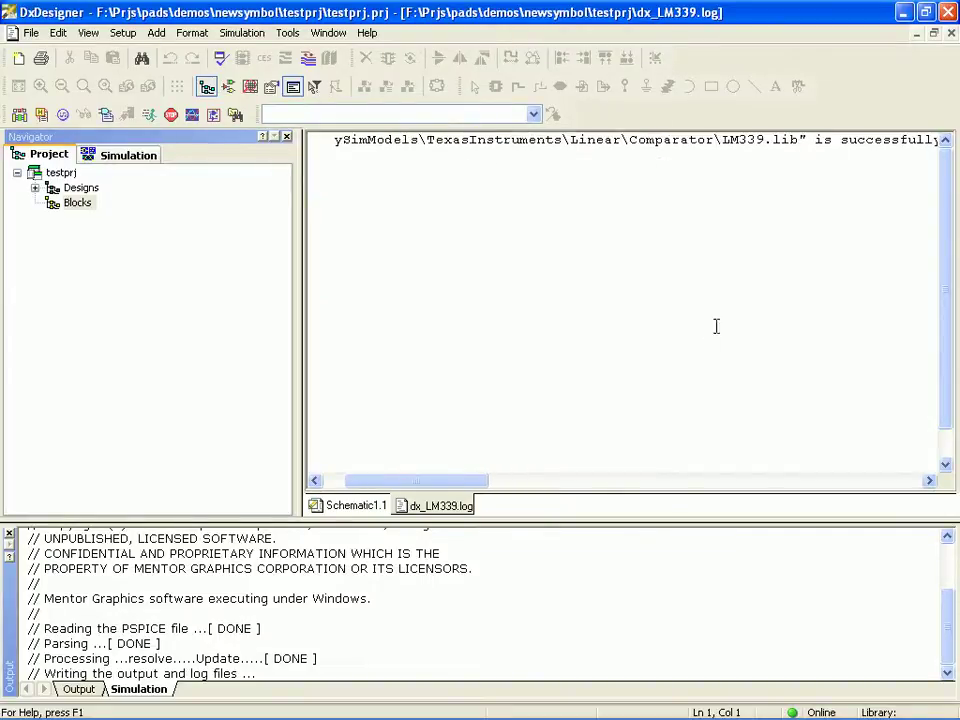
left_click(951, 33)
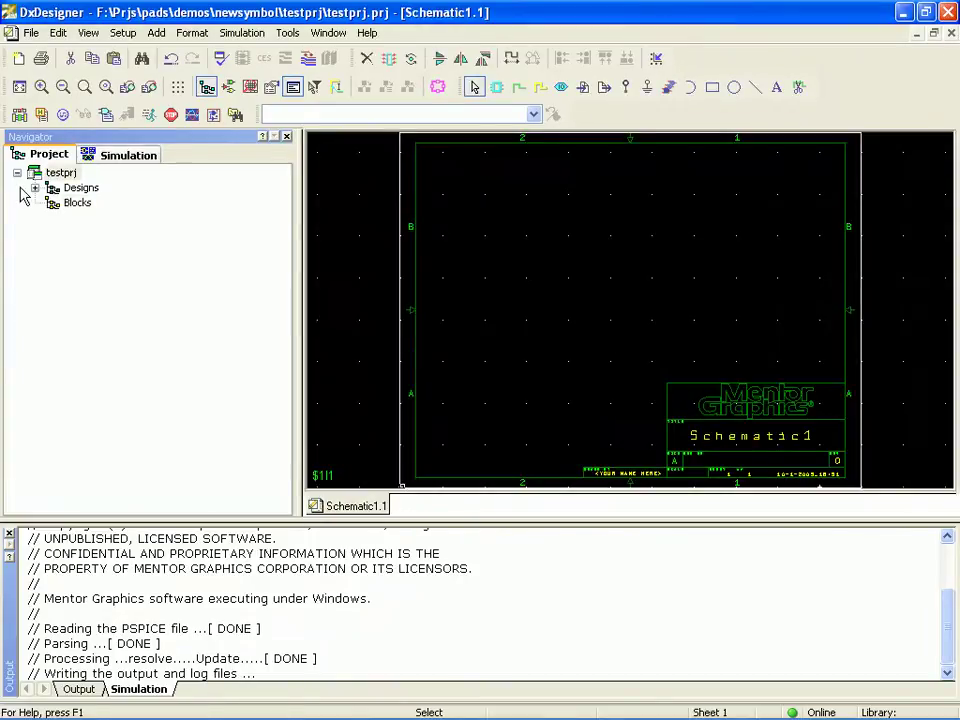
- Drag the LM339 model from dx_LM339.lib in the Simulation tree onto the Schematic1.1 sheet
left_click(107, 157)
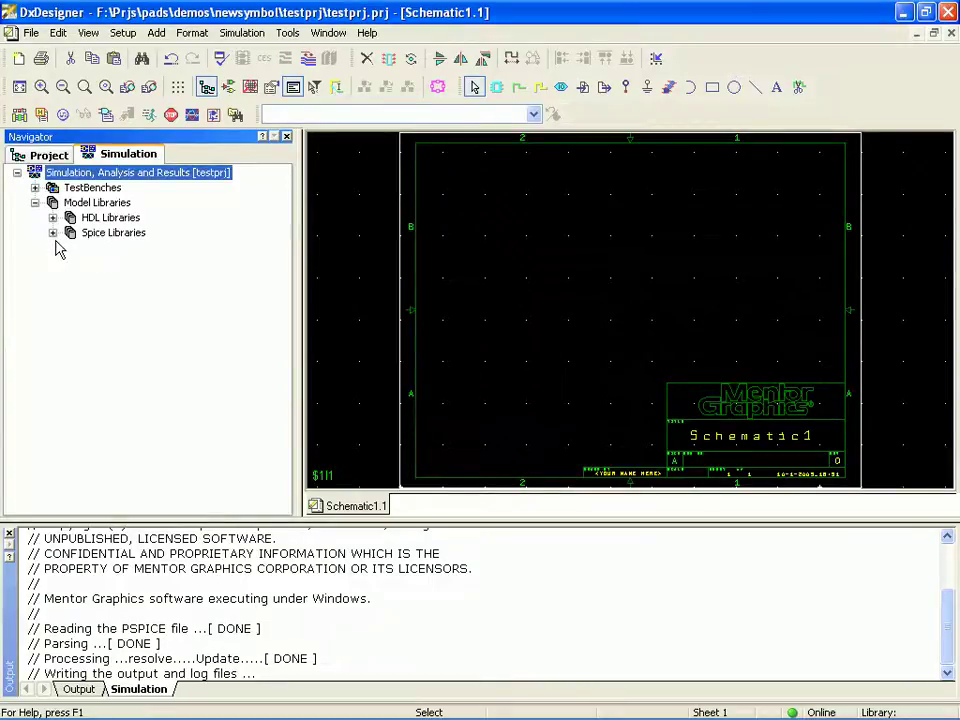
left_click(53, 233)
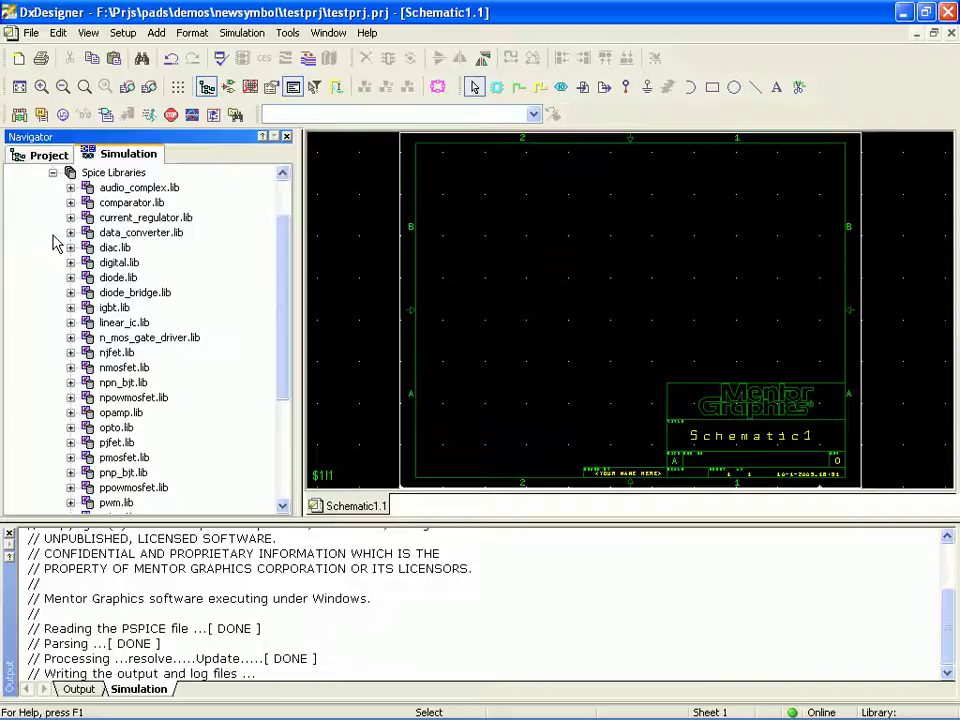
left_click_drag(285, 270, 285, 403)
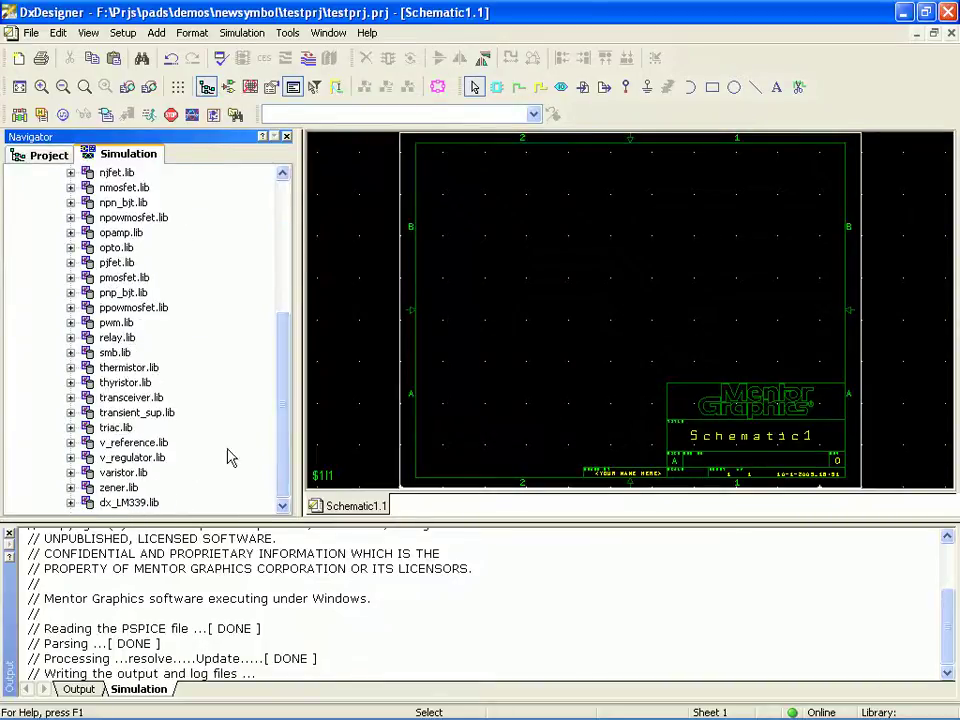
left_click(70, 502)
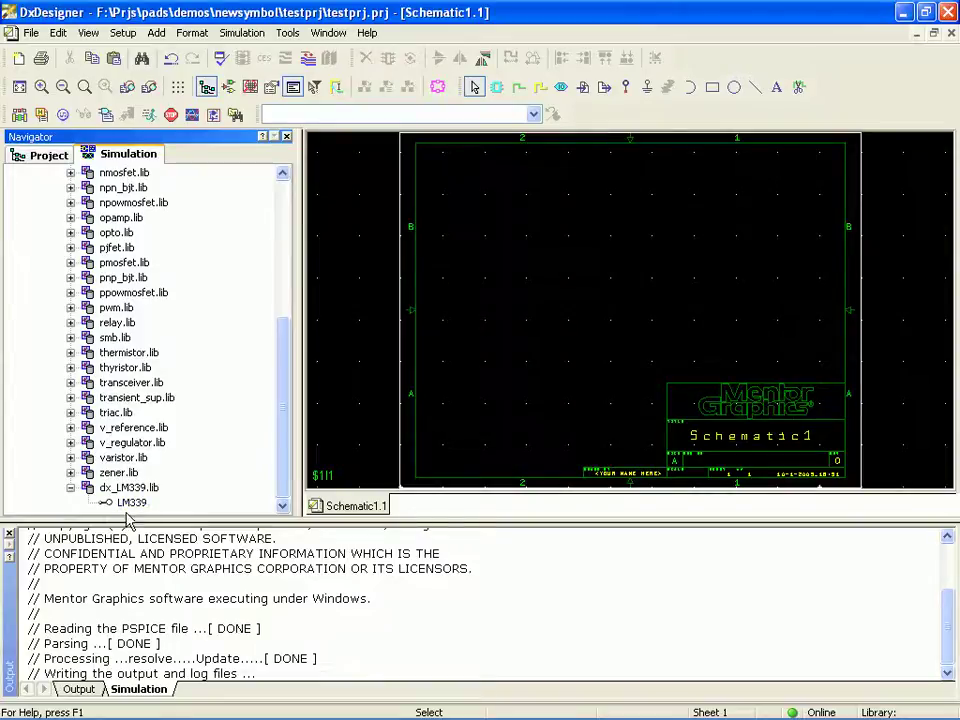
left_click_drag(127, 510, 541, 289)
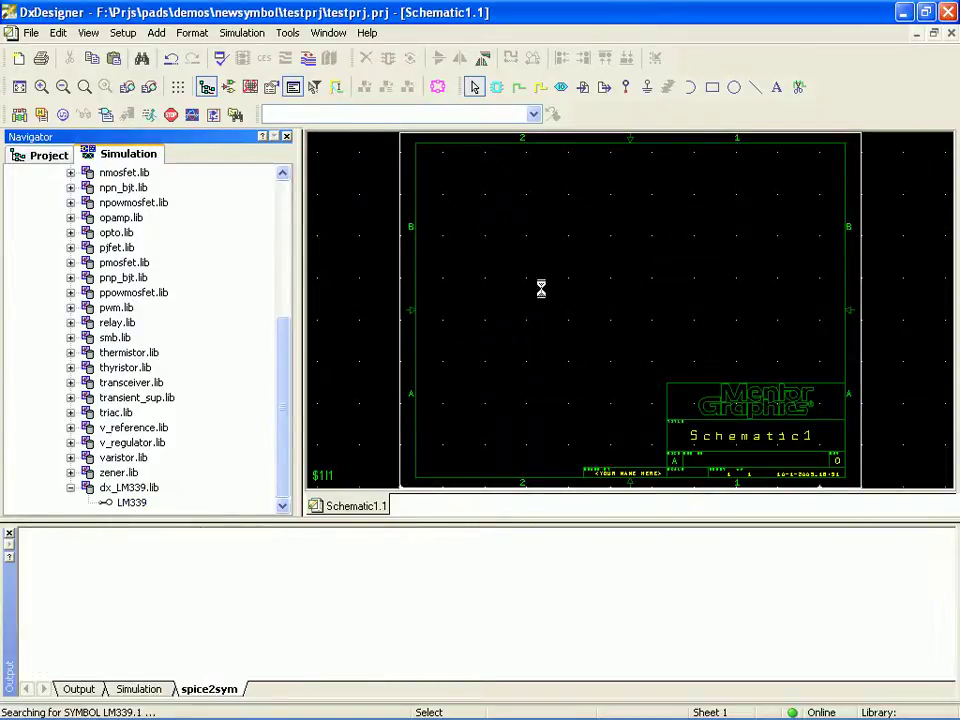
left_click(12, 541)
- Zoom in on the LM339 symbol and view its properties: subcircuit LM339, pin order 1 2 3 4 5
left_click(82, 87)
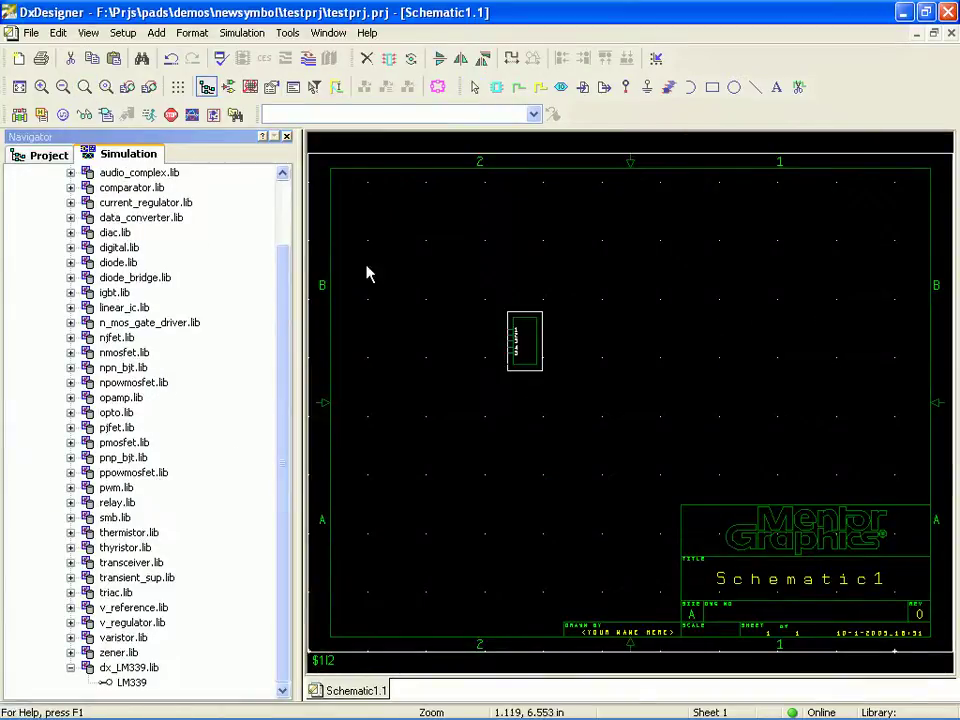
left_click_drag(441, 288, 579, 399)
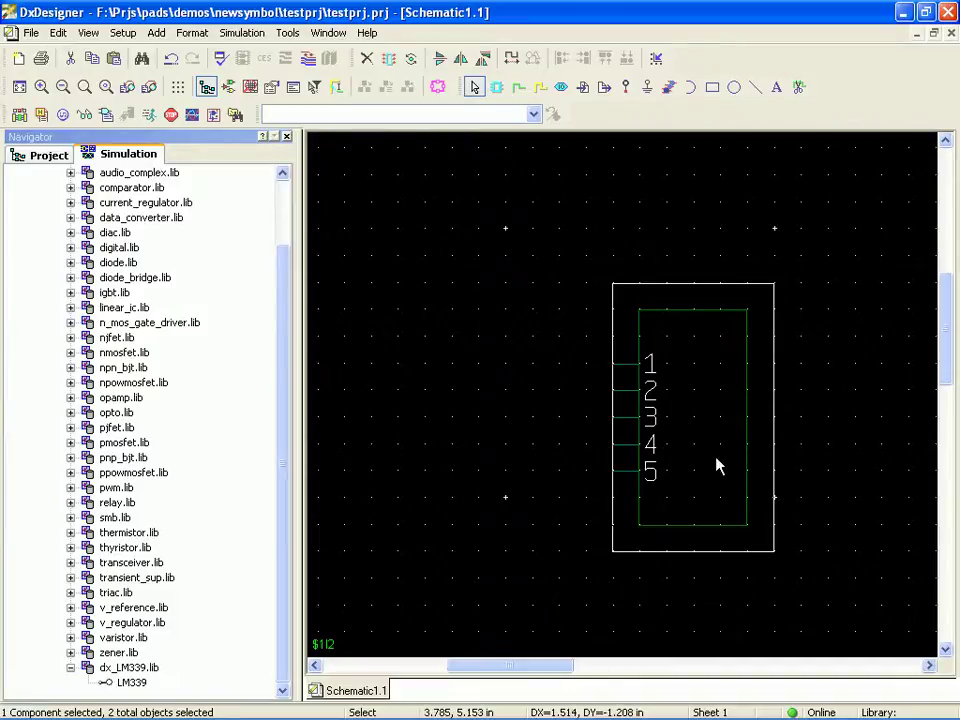
double_click(707, 420)
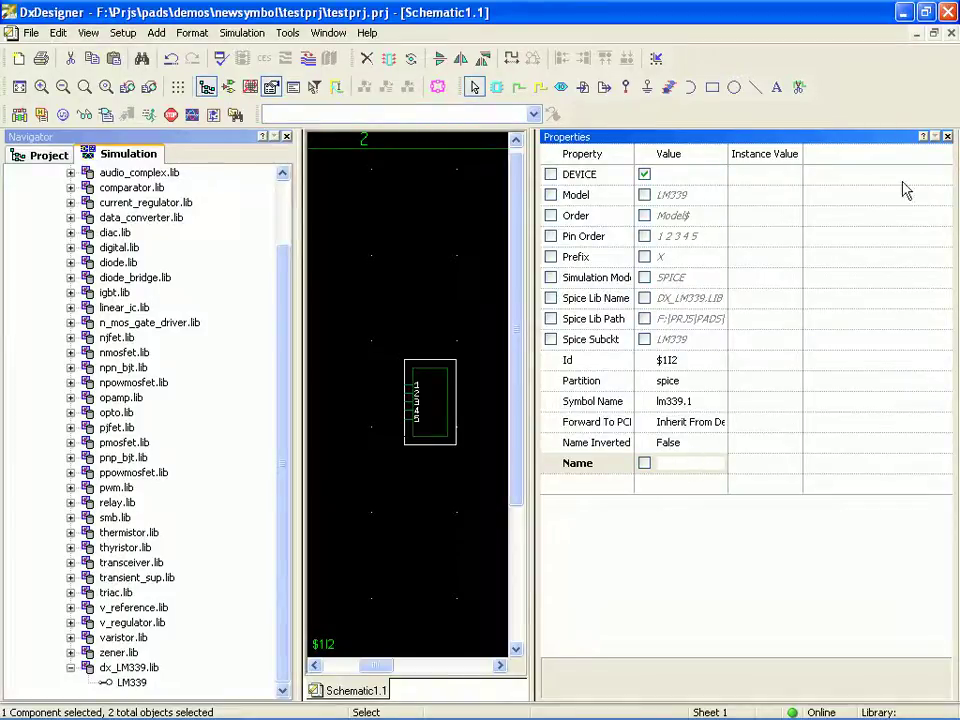
- Reopen Schematic1 from the project tree with the Properties panel closed, back on the Simulation tab
left_click(951, 34)
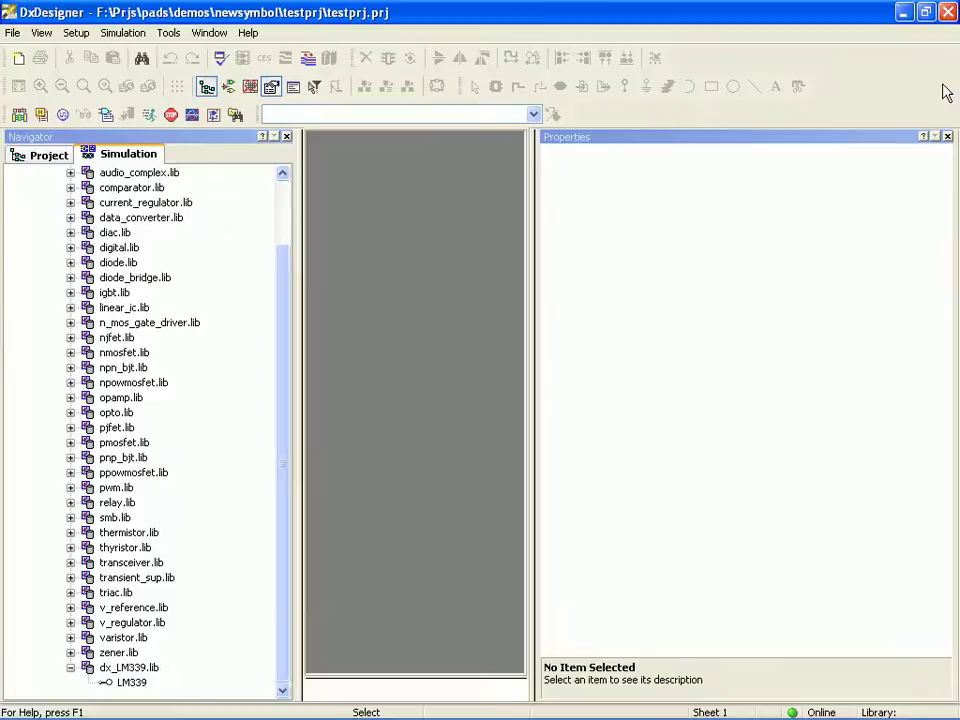
left_click(40, 155)
double_click(124, 217)
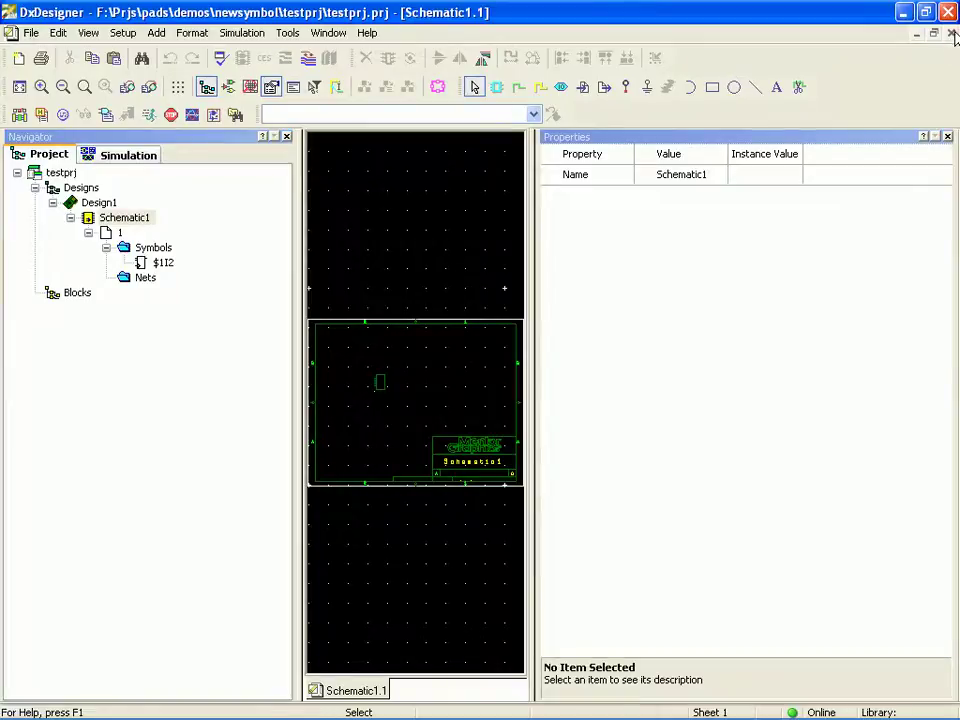
left_click(947, 136)
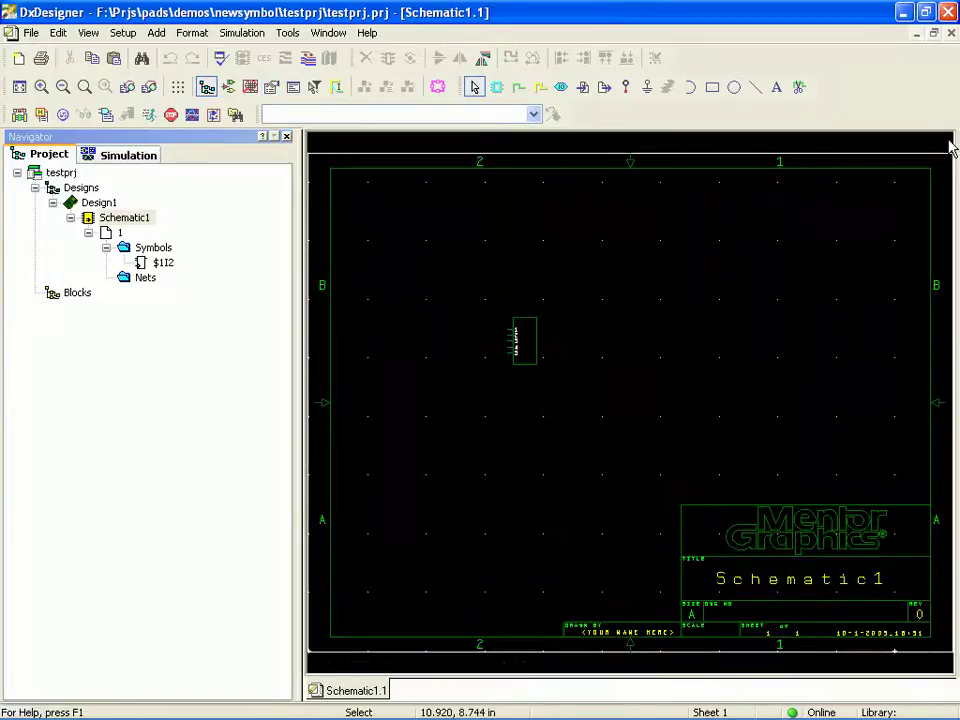
left_click(128, 155)
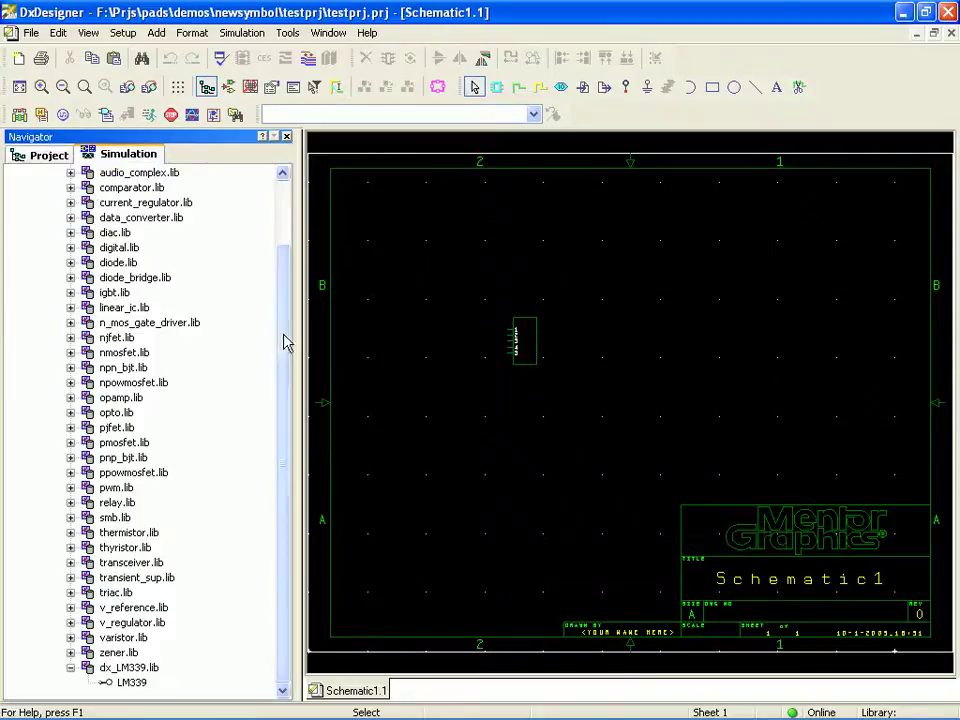
- Pick core:vcomp5g, filtered by *comp*, as LM339's default symbol with Make Block Symbol off
right_click(128, 686)
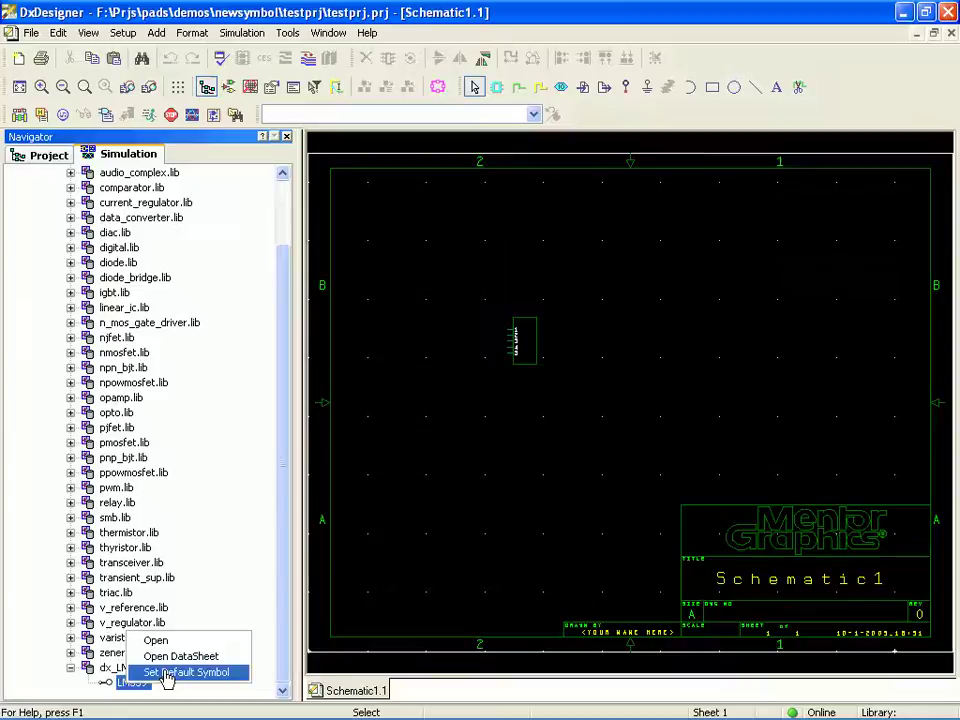
left_click(166, 674)
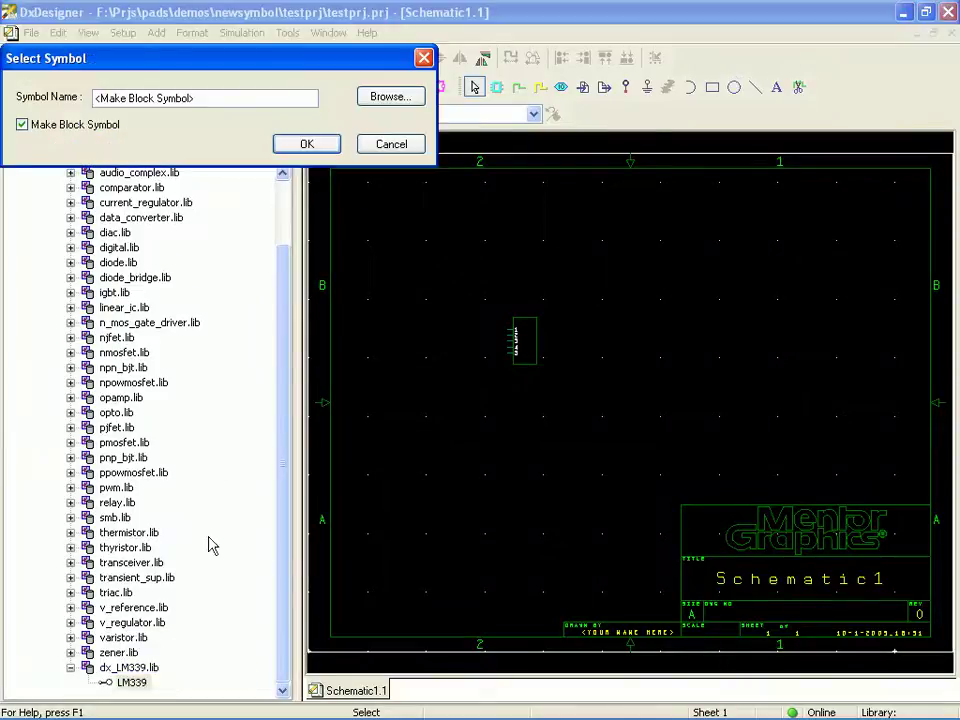
left_click(22, 125)
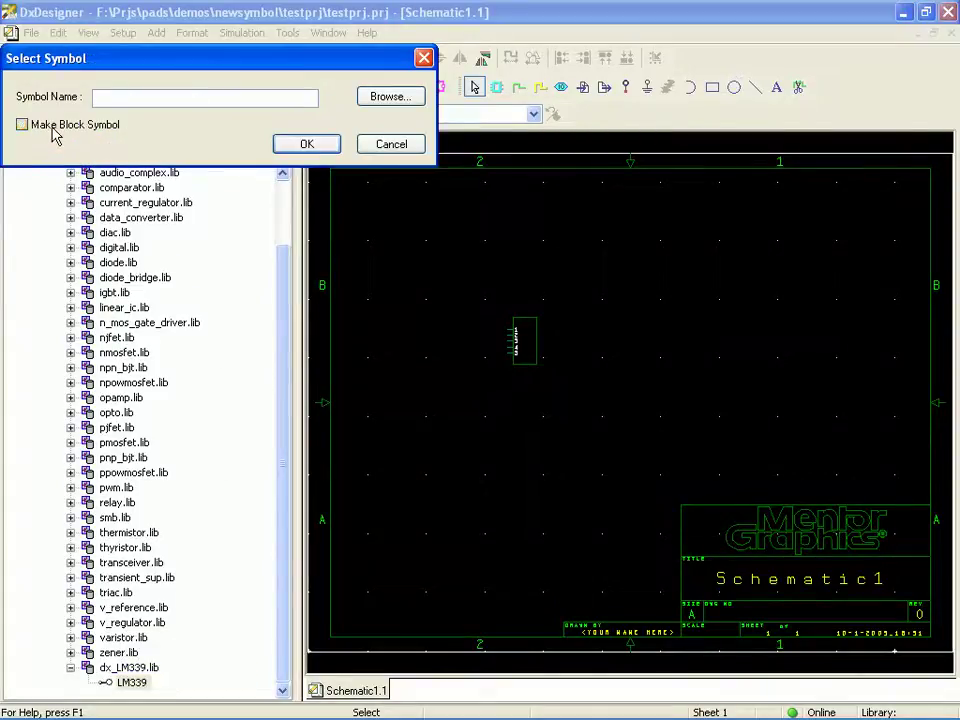
left_click(388, 100)
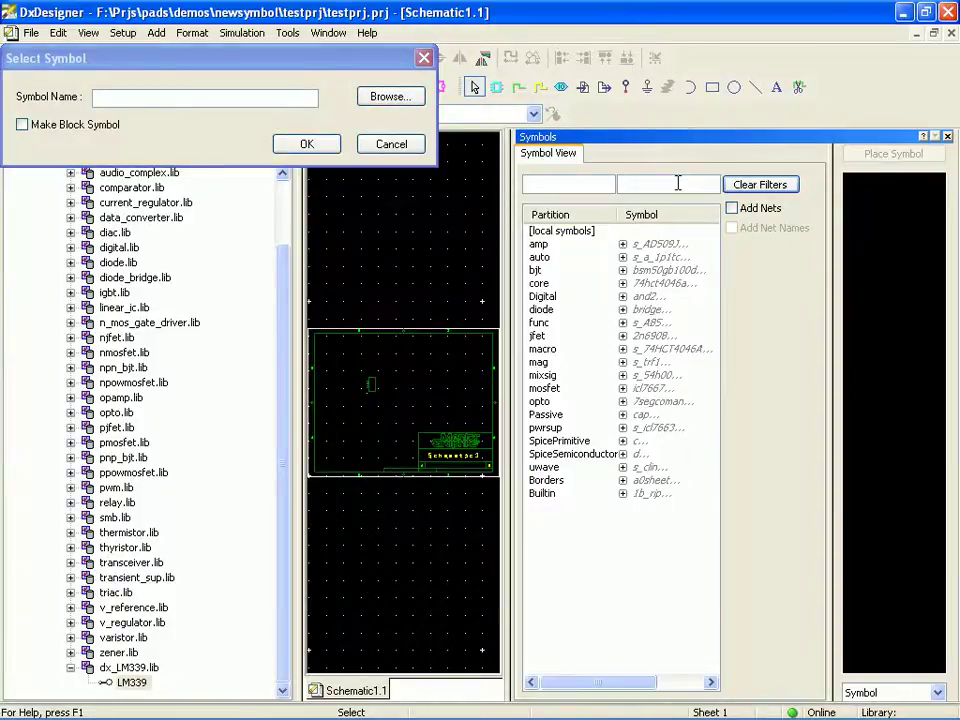
type("*comp*")
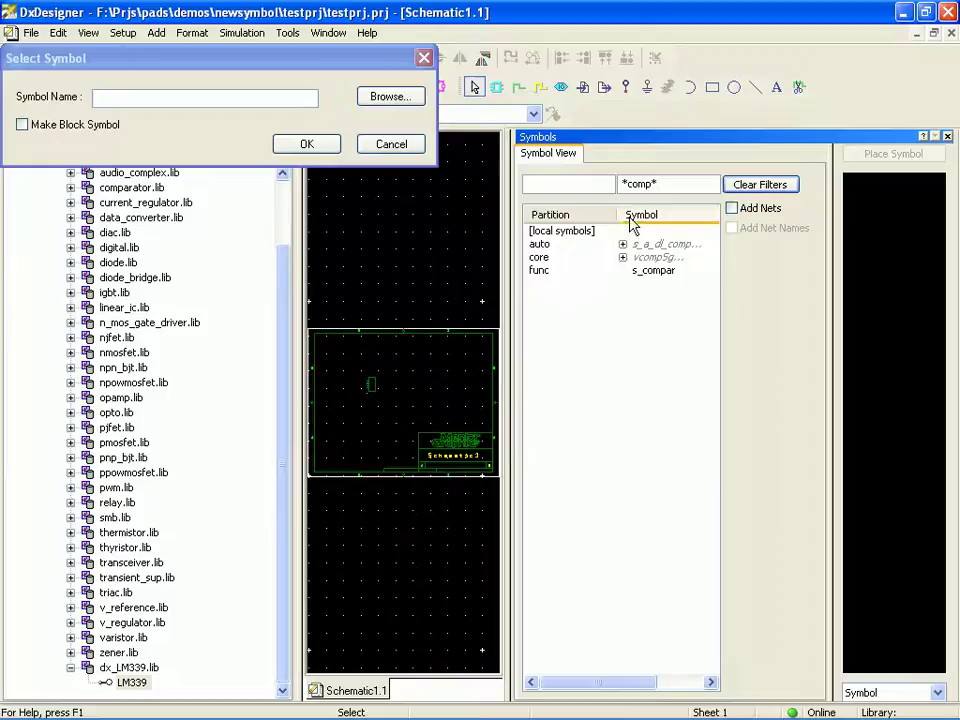
left_click(622, 257)
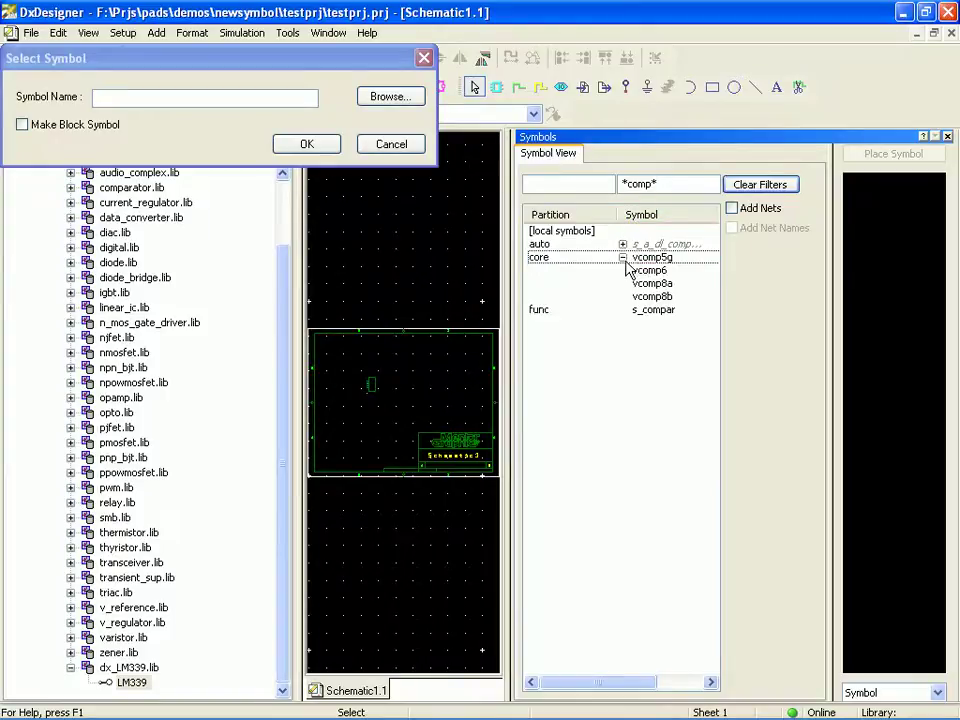
left_click(650, 257)
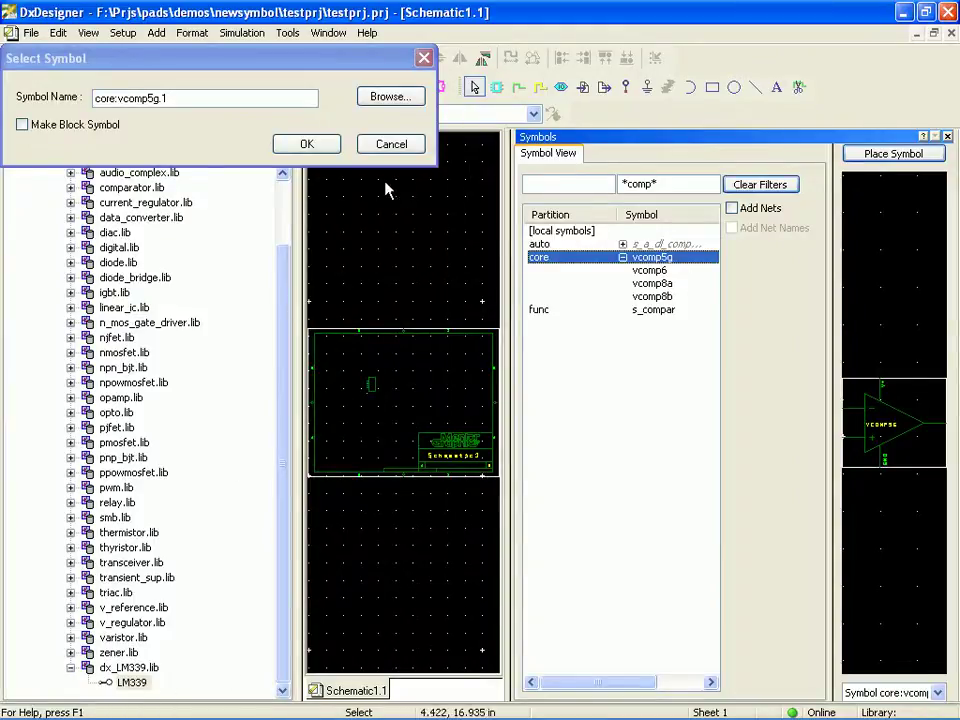
- Place LM339 as a vcomp5g comparator and hide the Model property name on its label
left_click(308, 147)
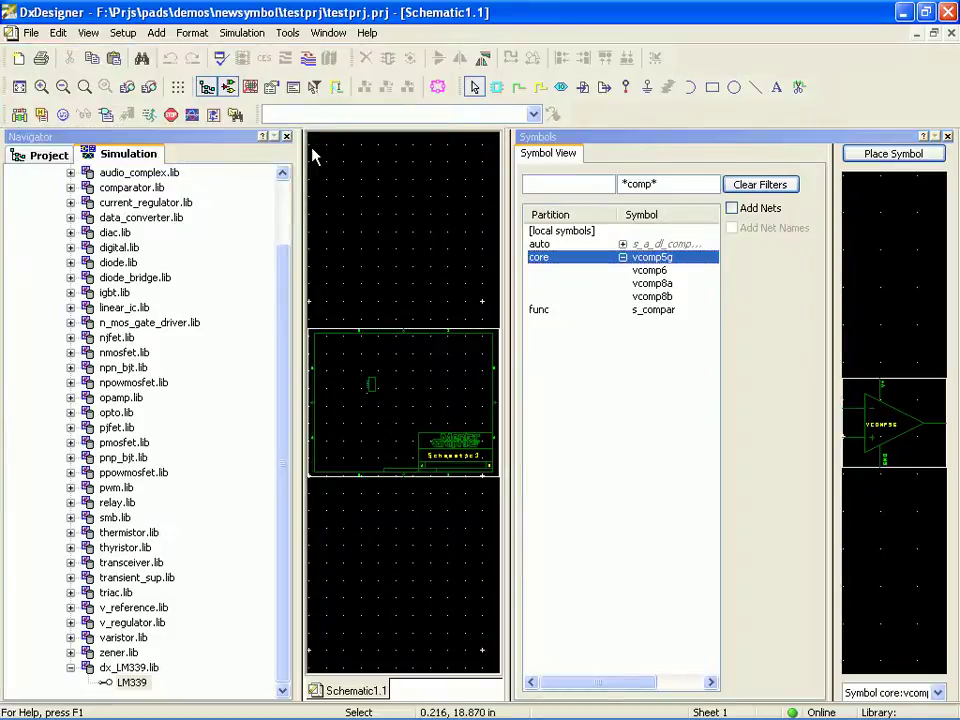
left_click_drag(131, 682, 343, 435)
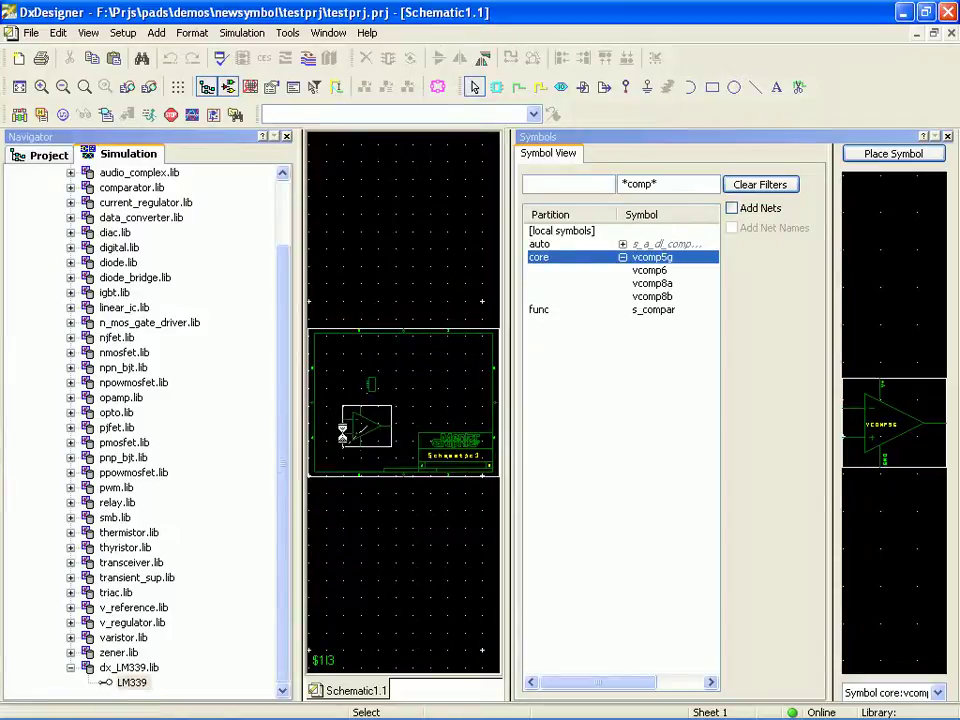
left_click(947, 136)
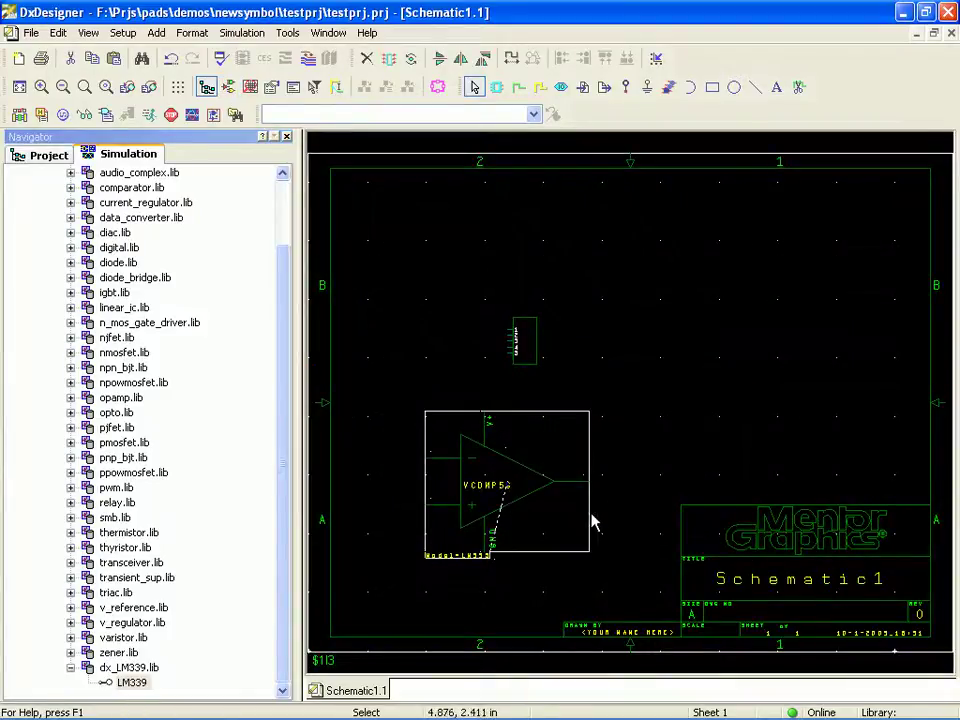
double_click(531, 493)
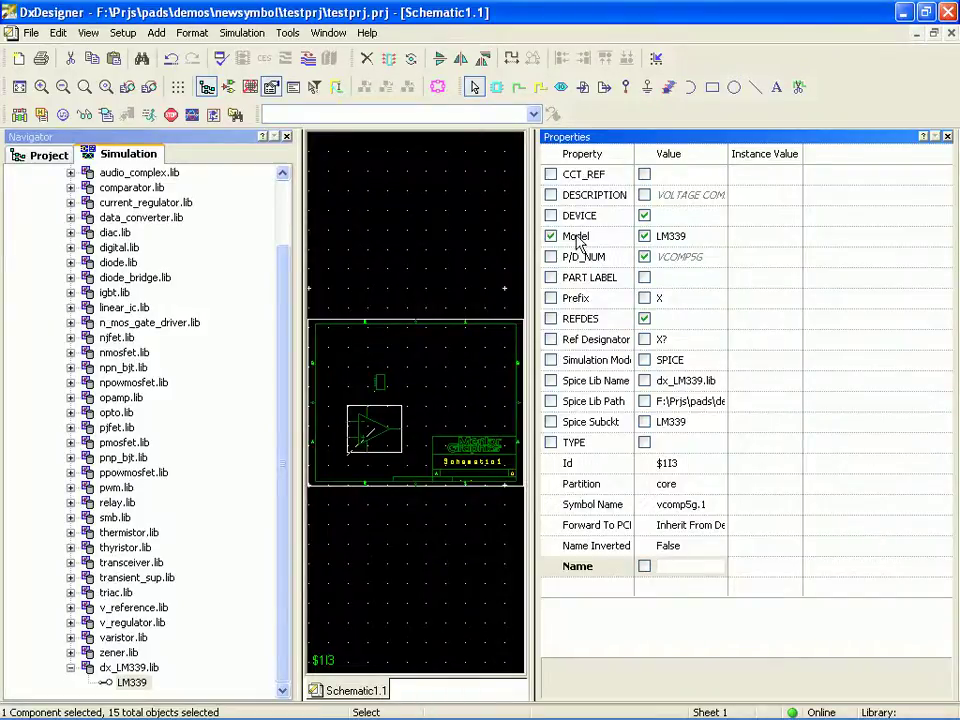
left_click(550, 236)
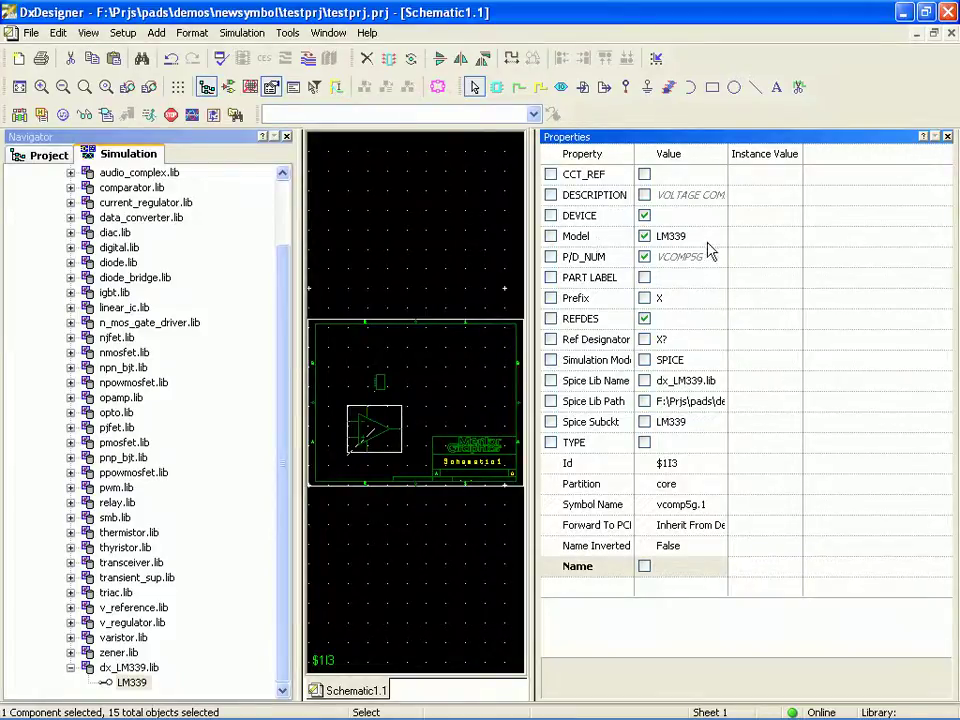
- Move the LM339 label onto the comparator symbol and set its text size to 0.200 in
left_click(458, 420)
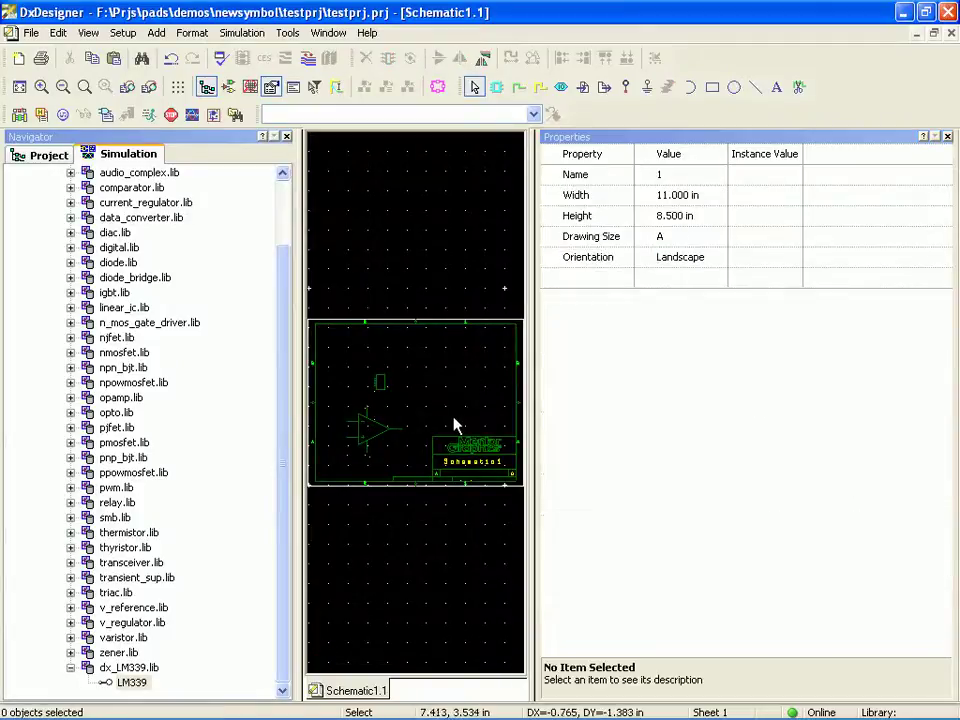
left_click(287, 136)
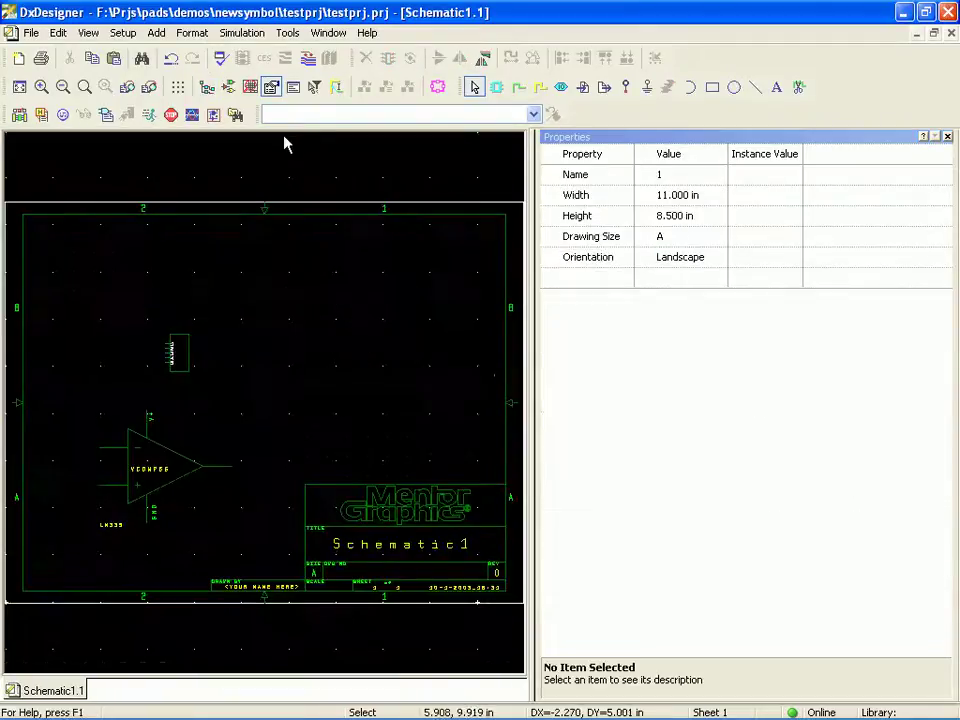
left_click(84, 87)
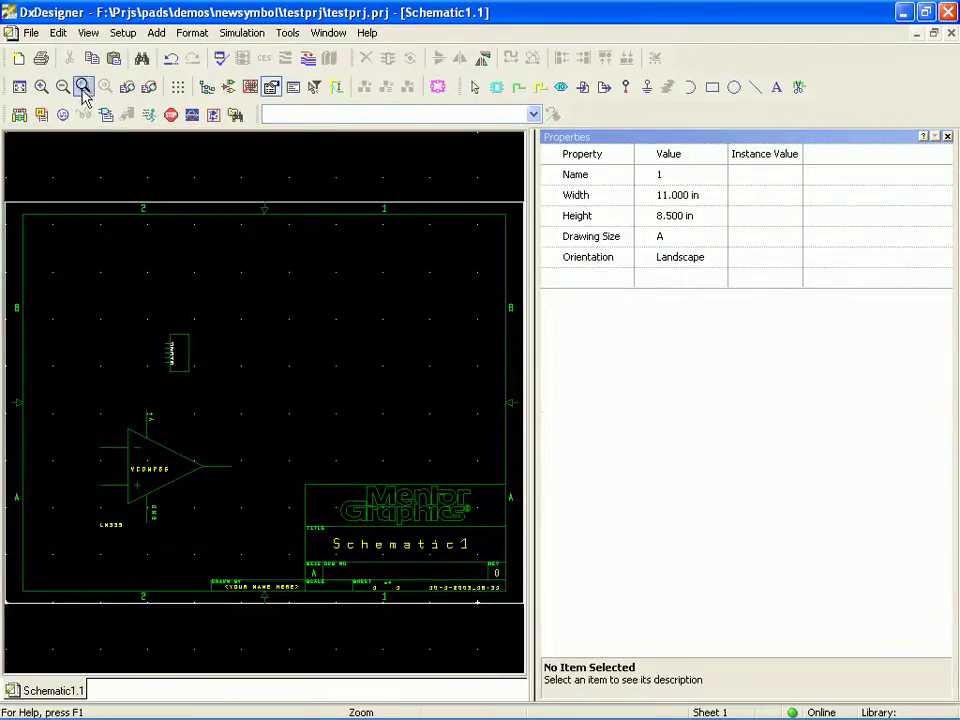
left_click_drag(67, 378, 261, 561)
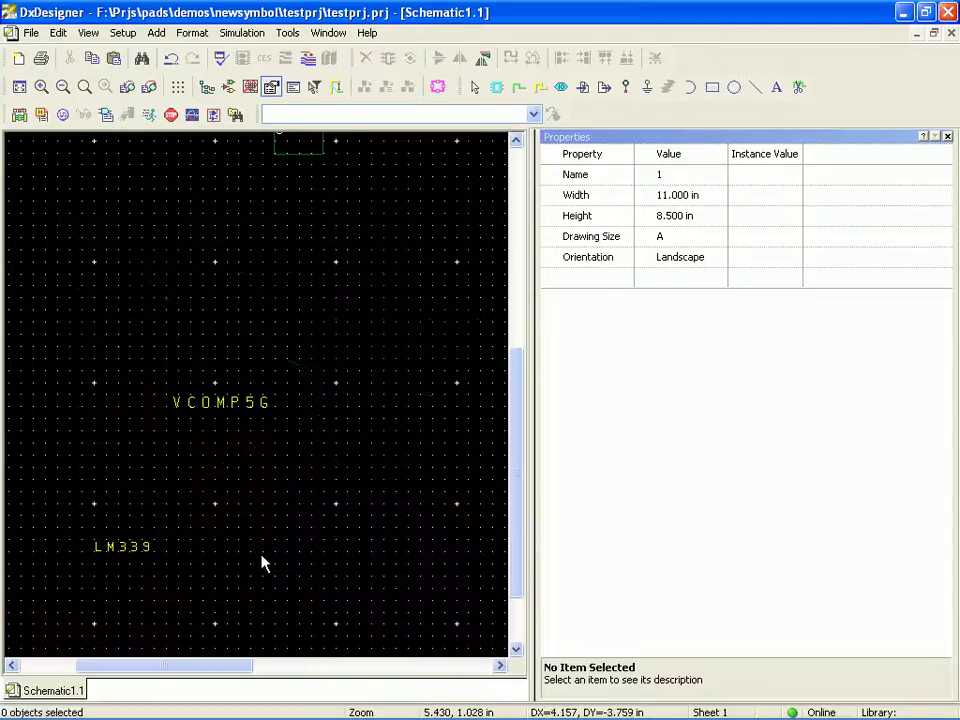
left_click_drag(128, 555, 210, 376)
left_click(703, 263)
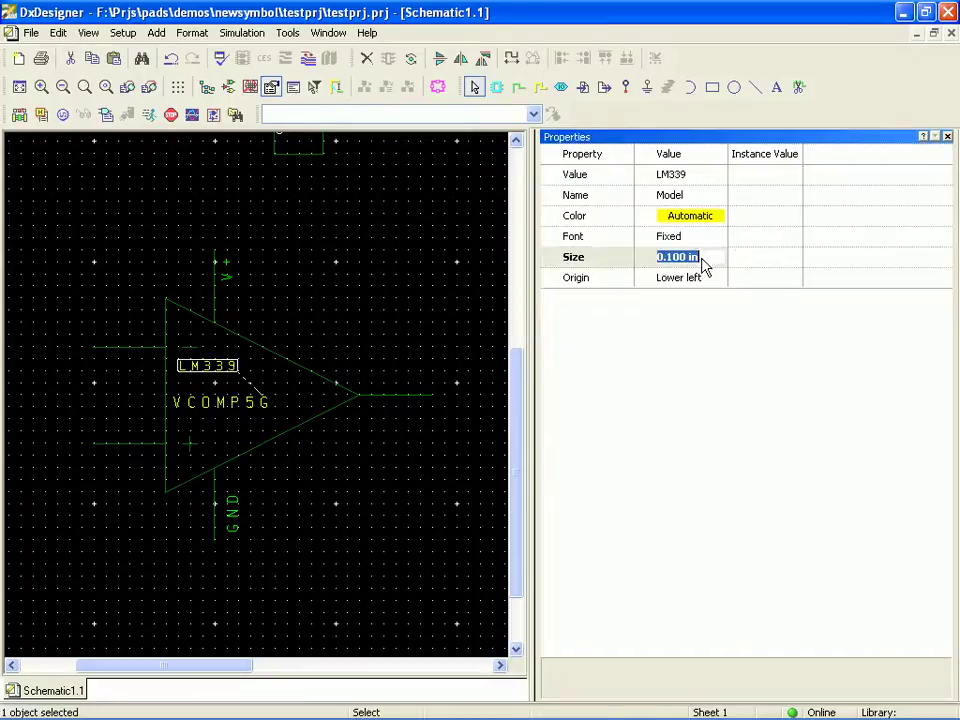
type(".")
key("Return")
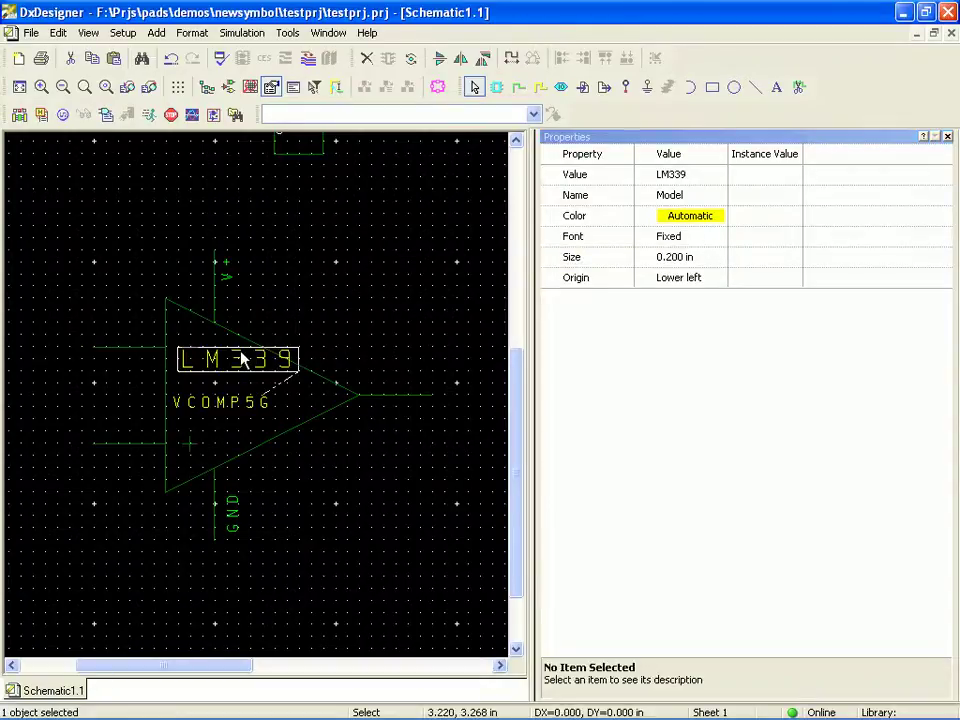
left_click_drag(242, 358, 228, 365)
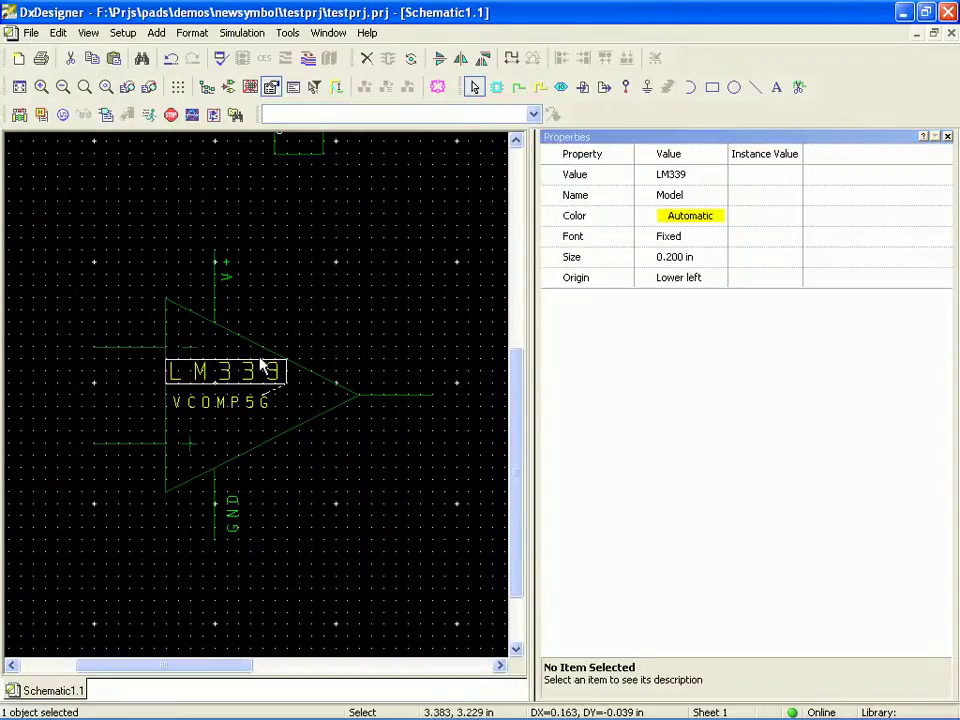
left_click(295, 342)
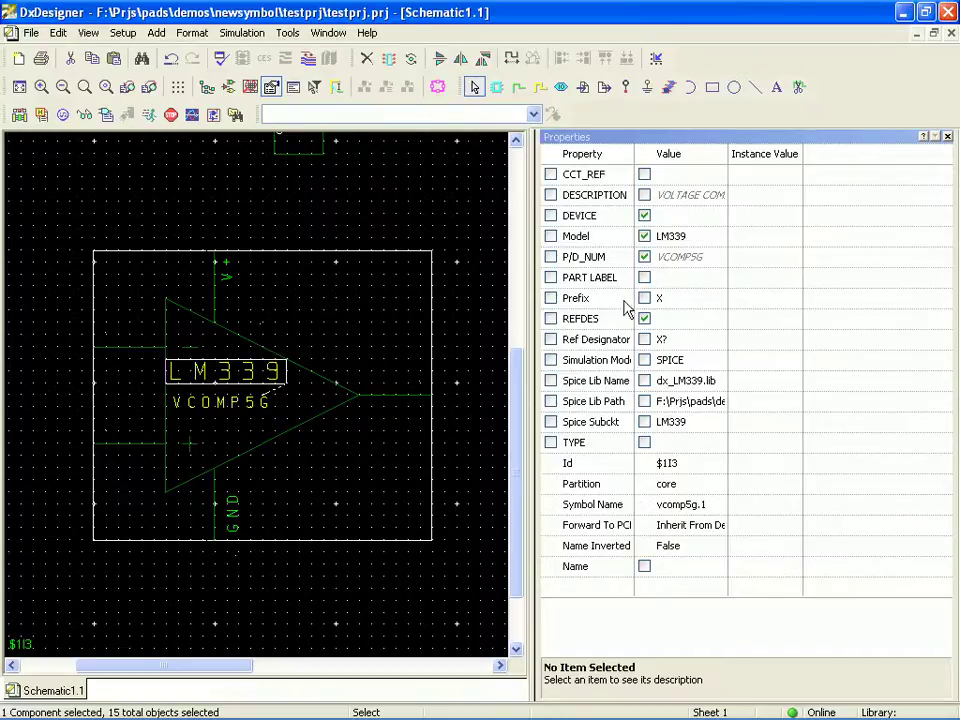
- Add an Order property with value Model$ to the LM339 comparator, hiding its name and value
left_click(626, 589)
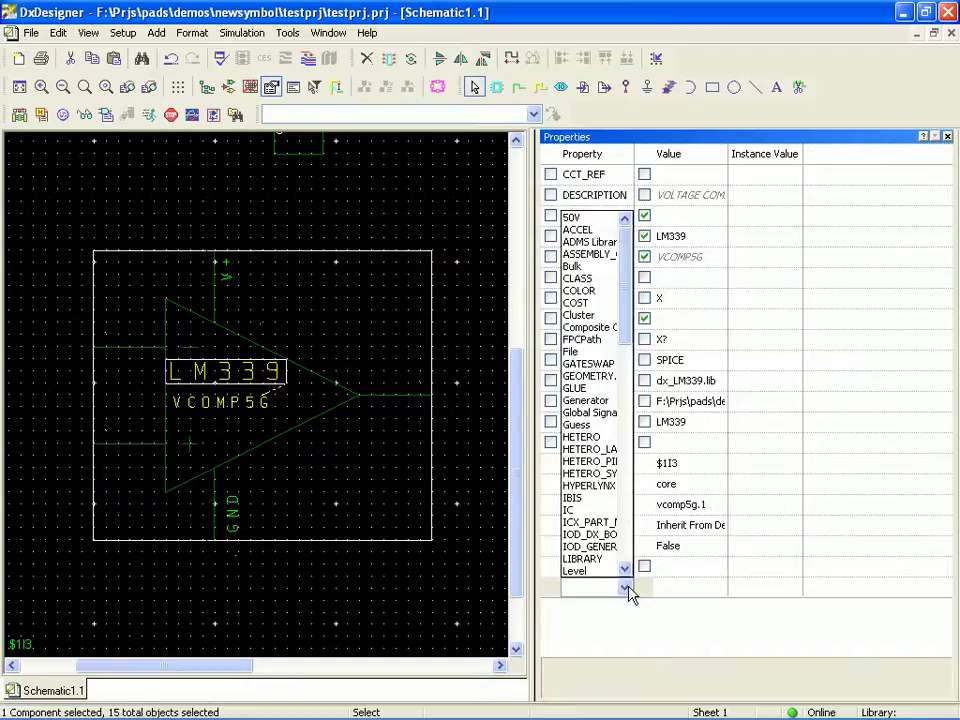
left_click_drag(626, 334, 635, 444)
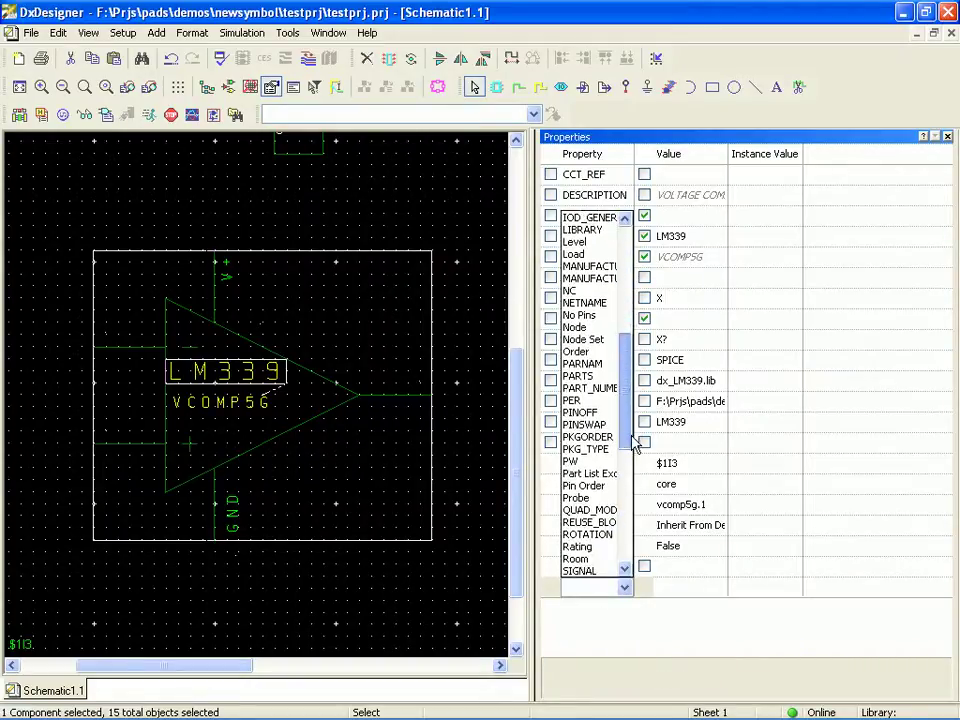
left_click_drag(635, 444, 635, 429)
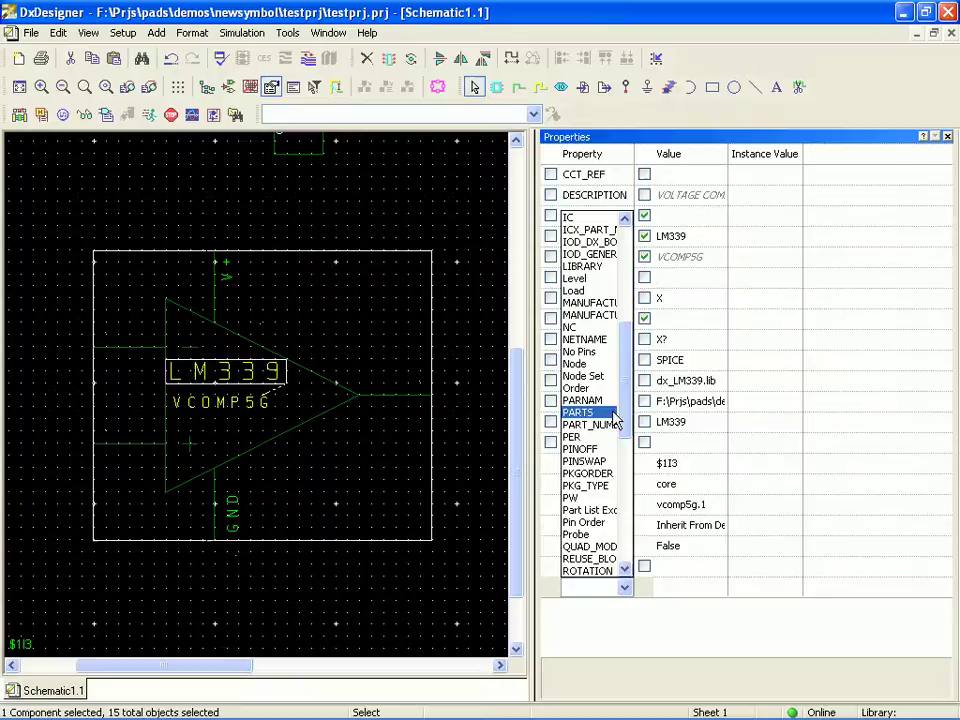
left_click(613, 389)
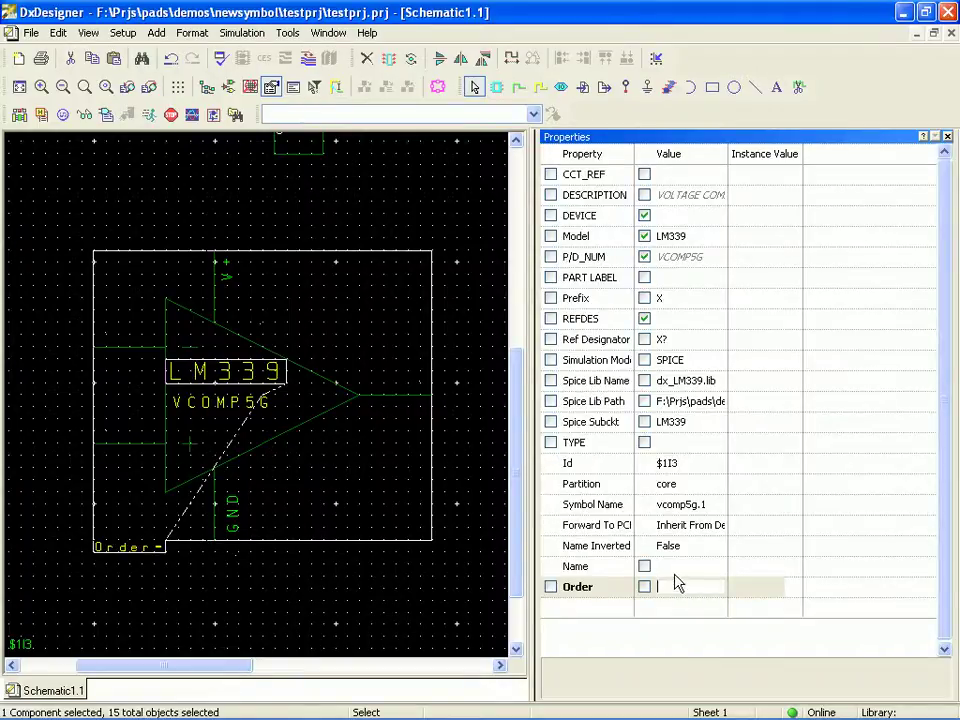
type("Model$")
key("Return")
left_click(731, 584)
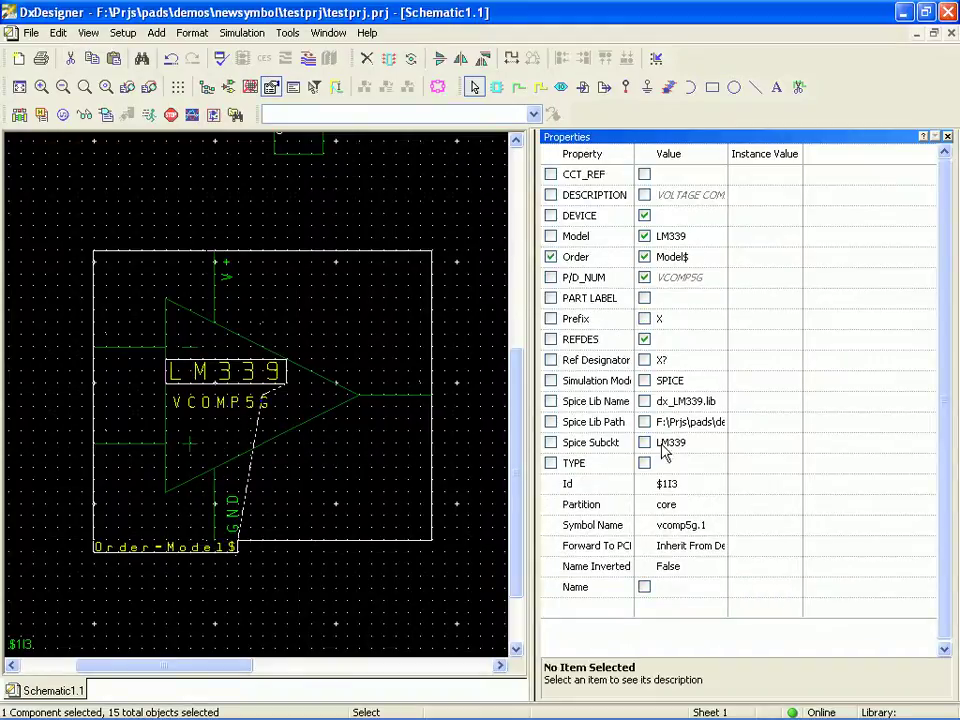
left_click(644, 257)
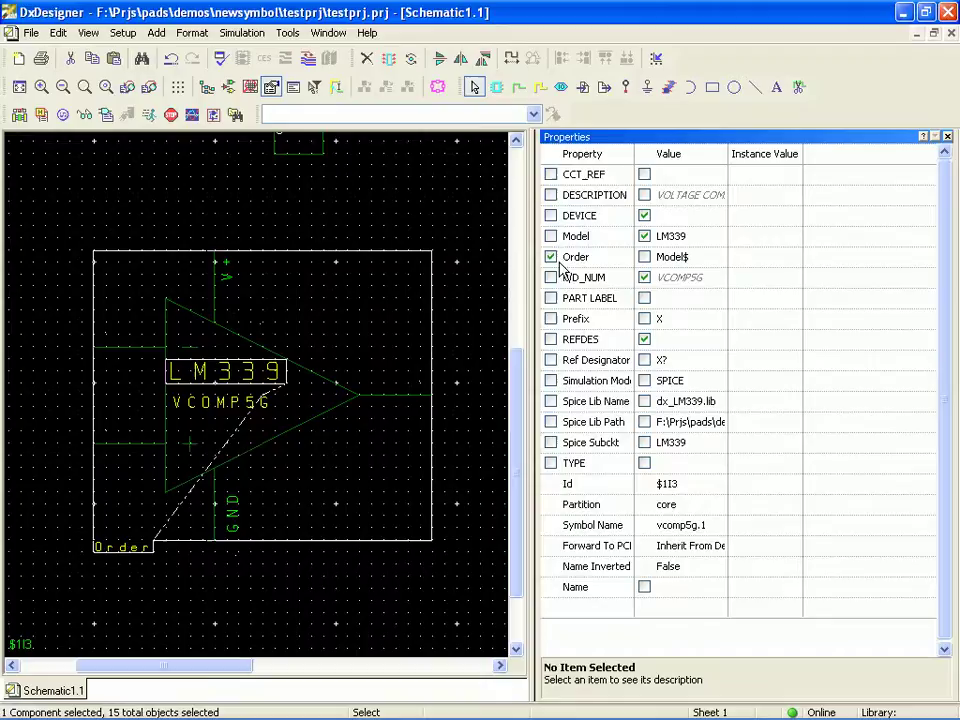
left_click(550, 257)
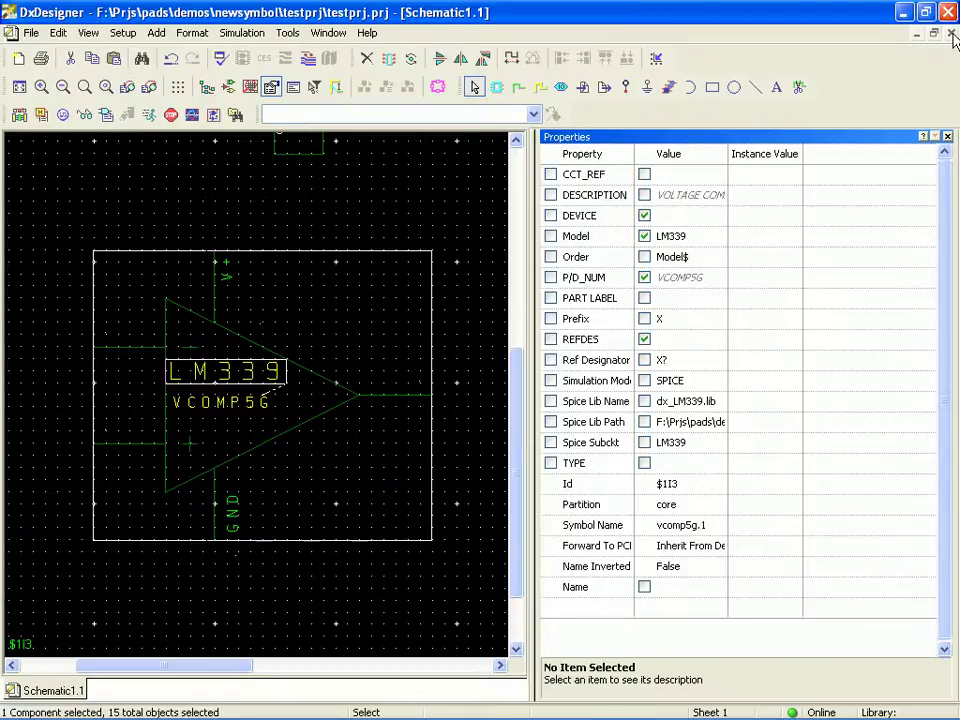
- Close the Properties pane and review the LM339 pin mapping (IN-, IN+, OUT, VCC, GND to ports 1–5) without changing it
left_click(947, 135)
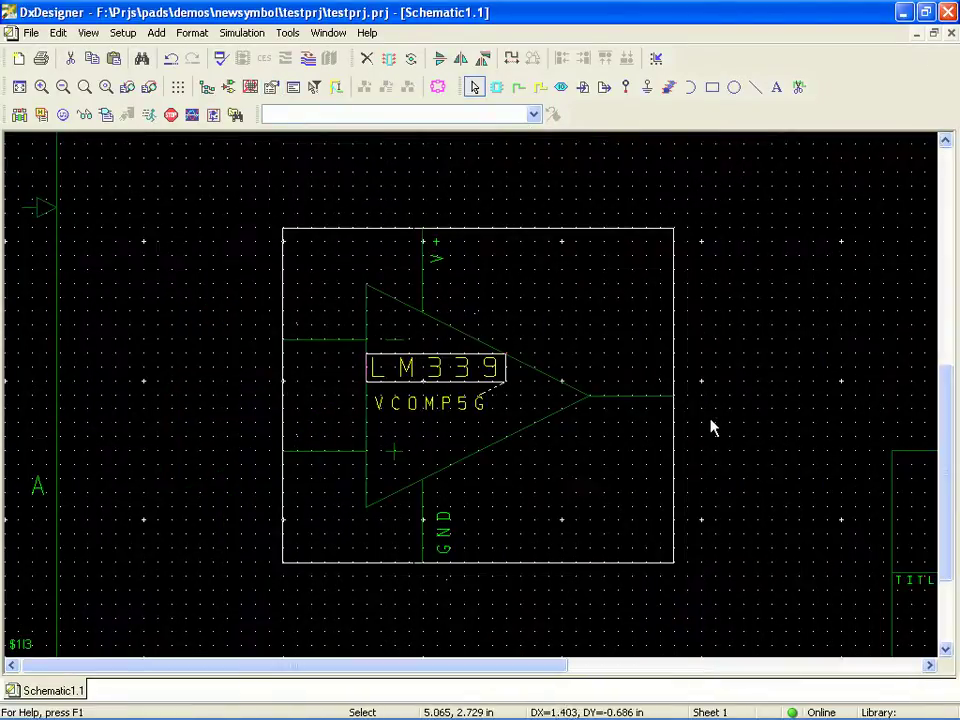
right_click(478, 436)
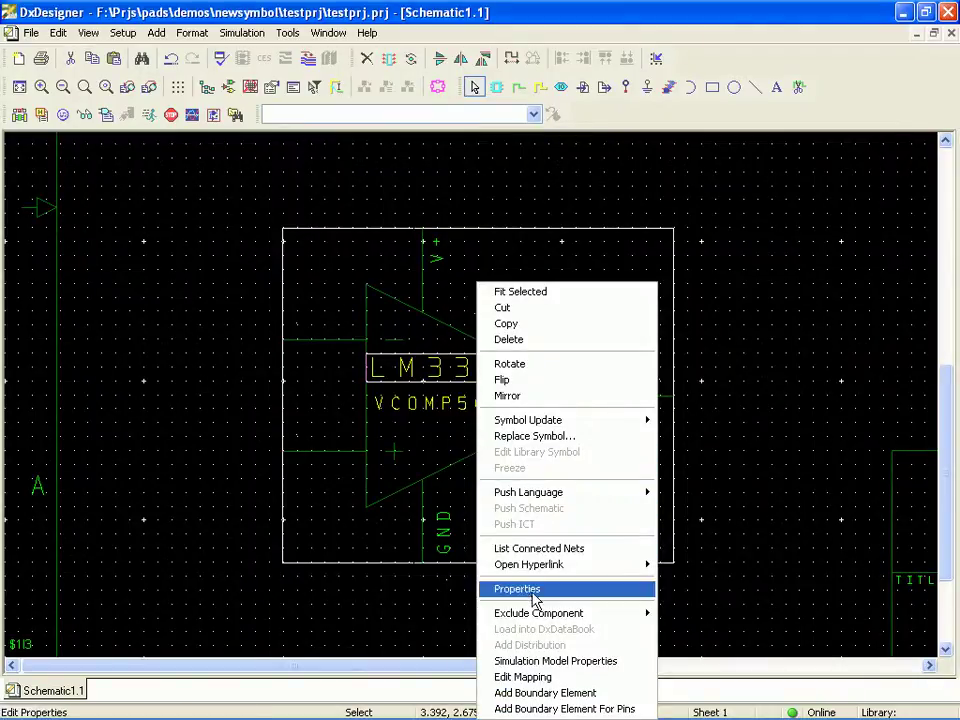
left_click(540, 680)
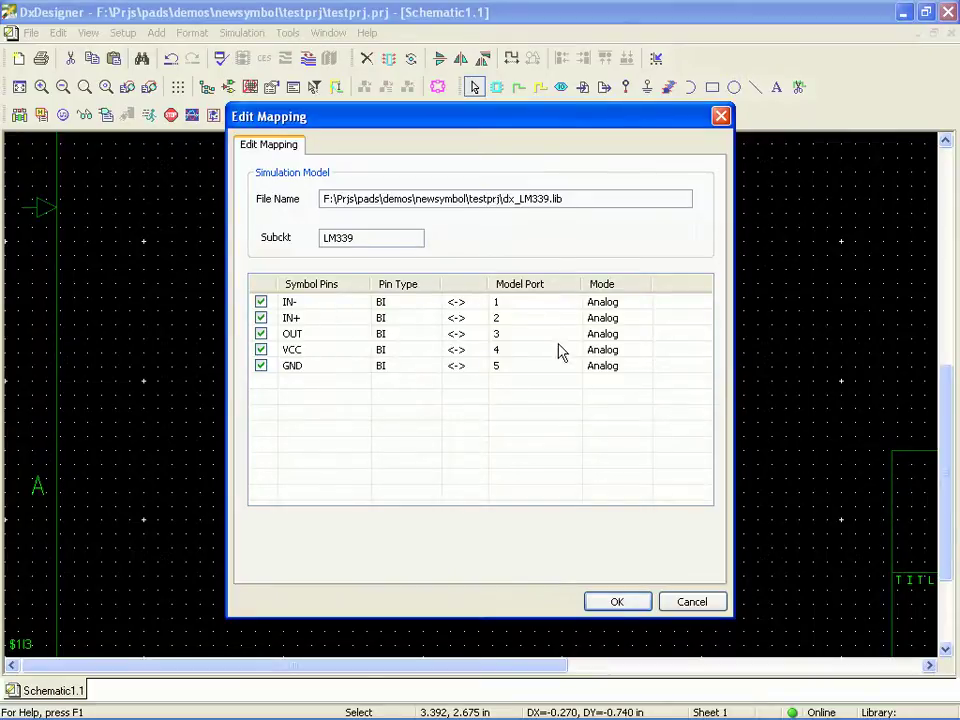
left_click(692, 603)
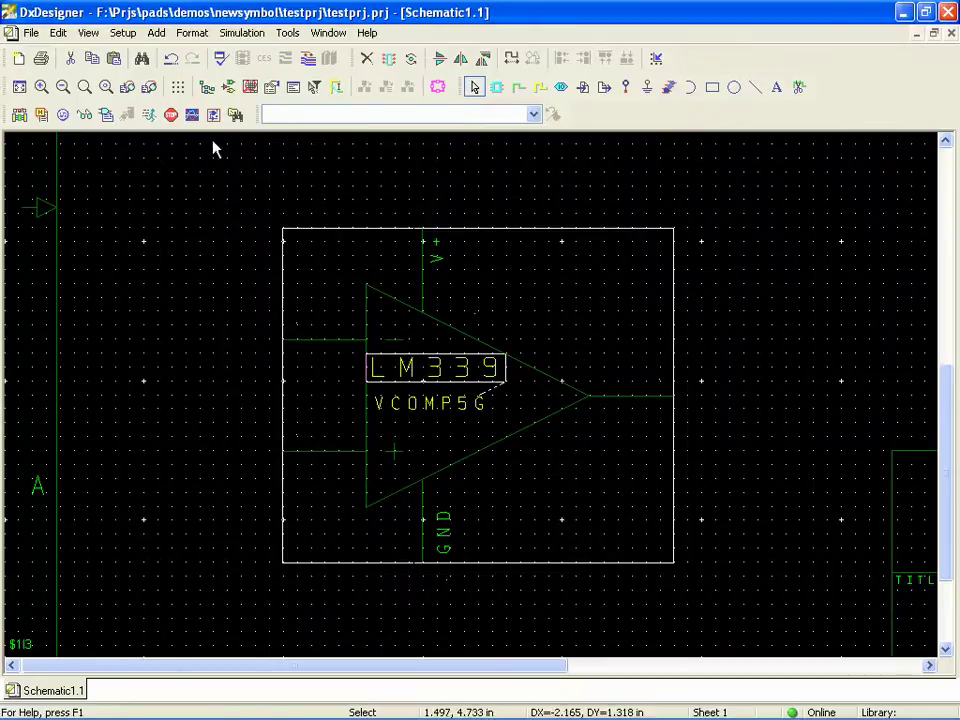
- In the Navigator's simulation view, expand the Schematic1 test bench and generate its SPICE netlist
left_click(206, 87)
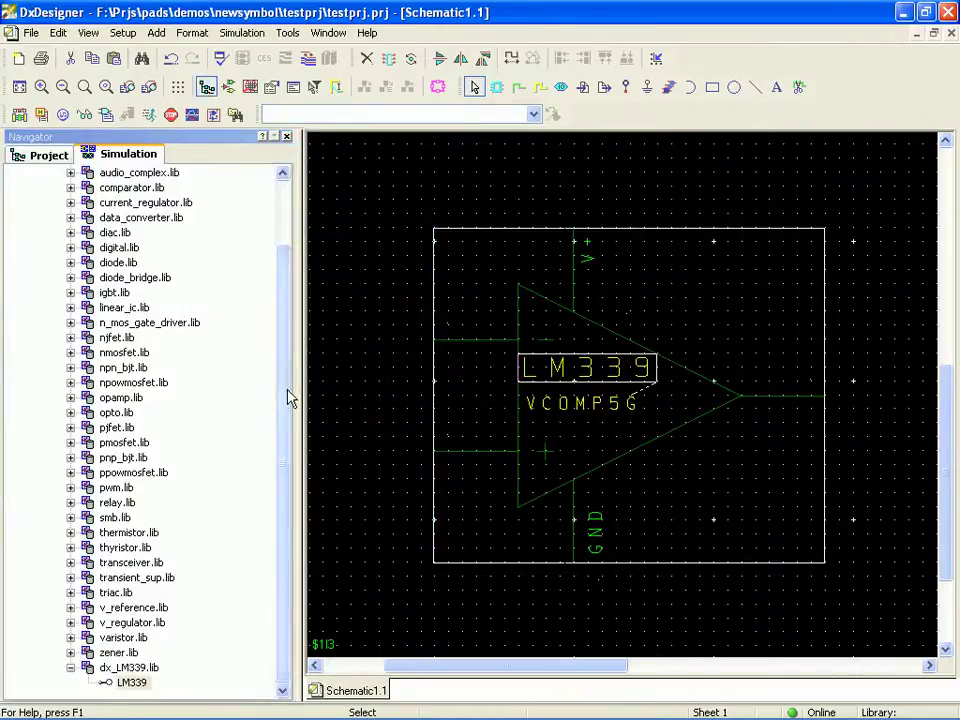
left_click_drag(287, 394, 298, 242)
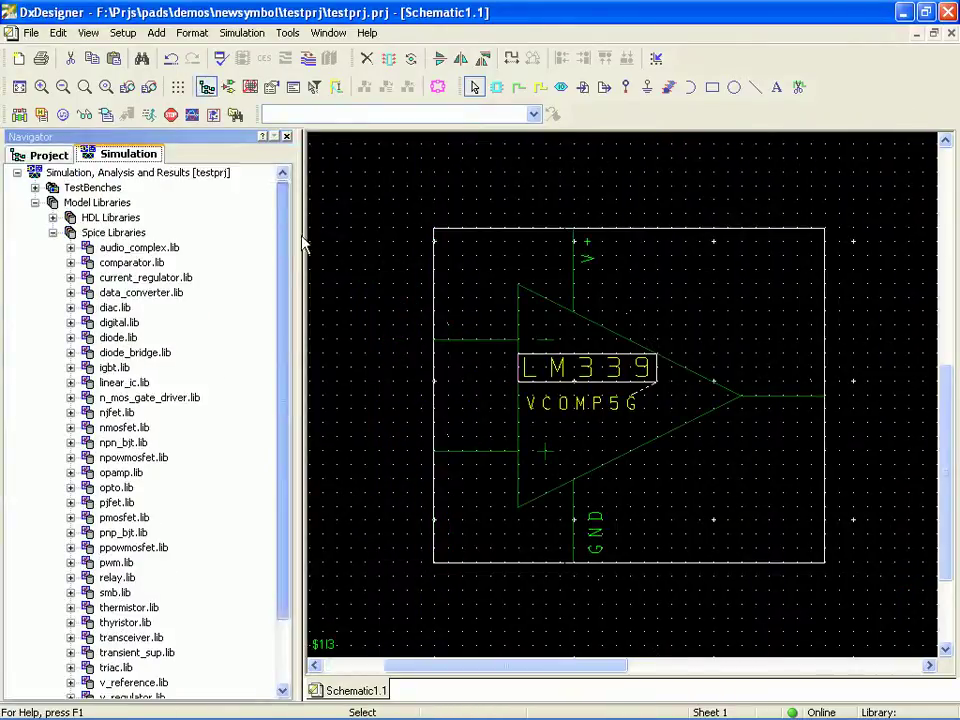
left_click(34, 188)
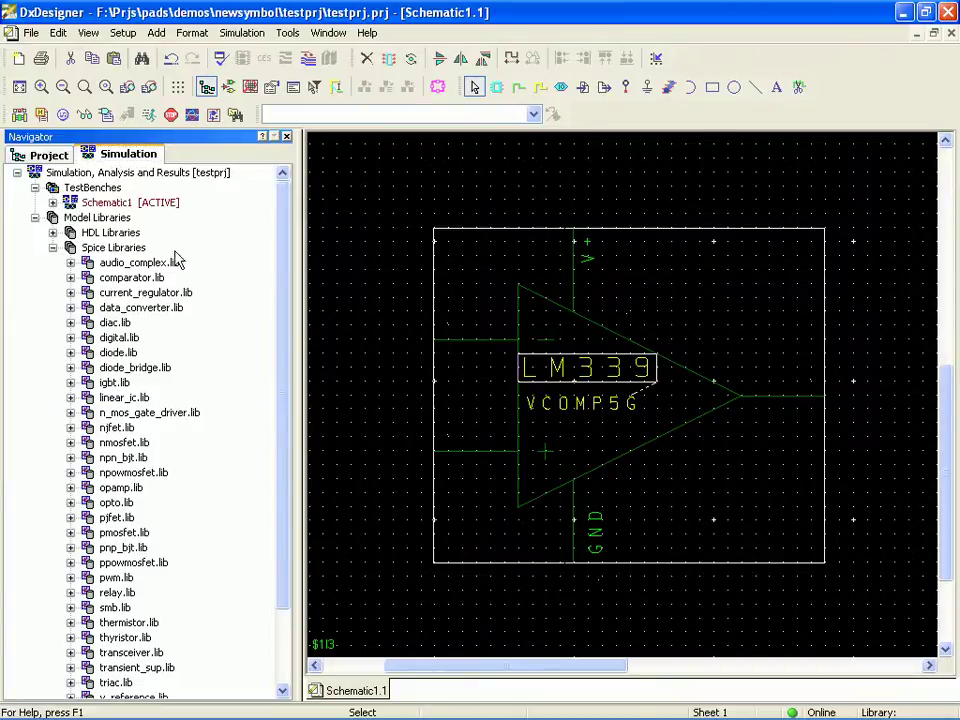
left_click(52, 202)
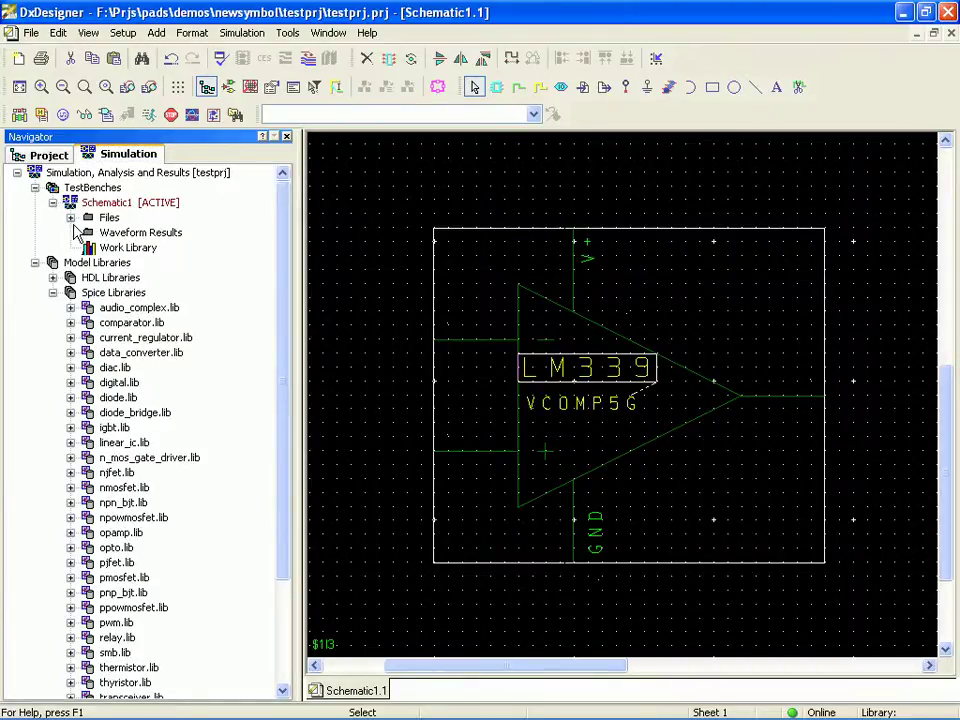
left_click(70, 217)
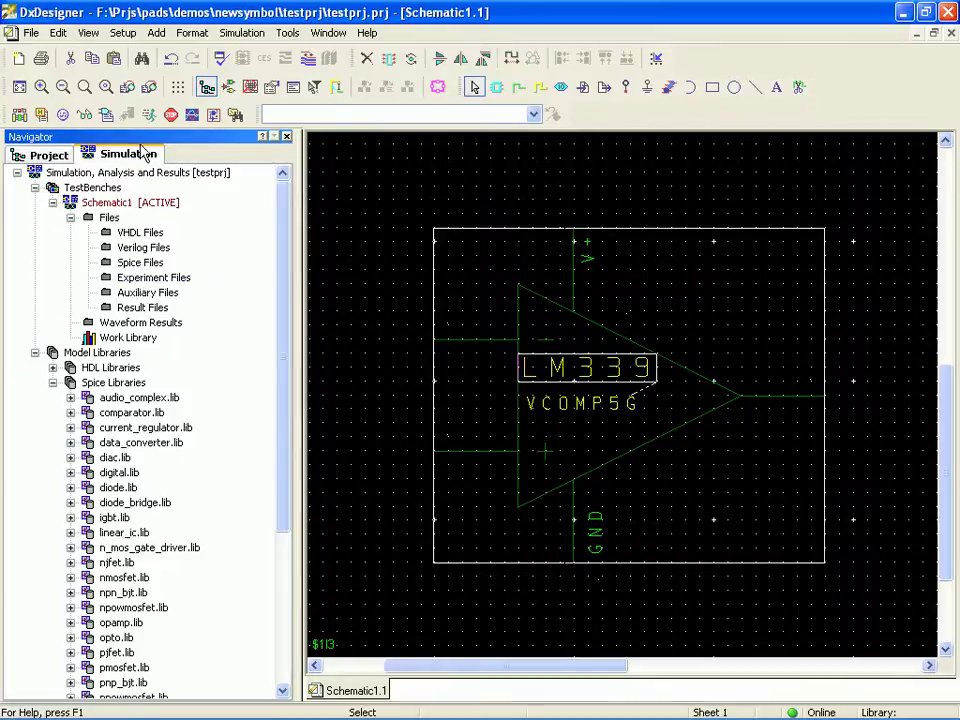
left_click(104, 115)
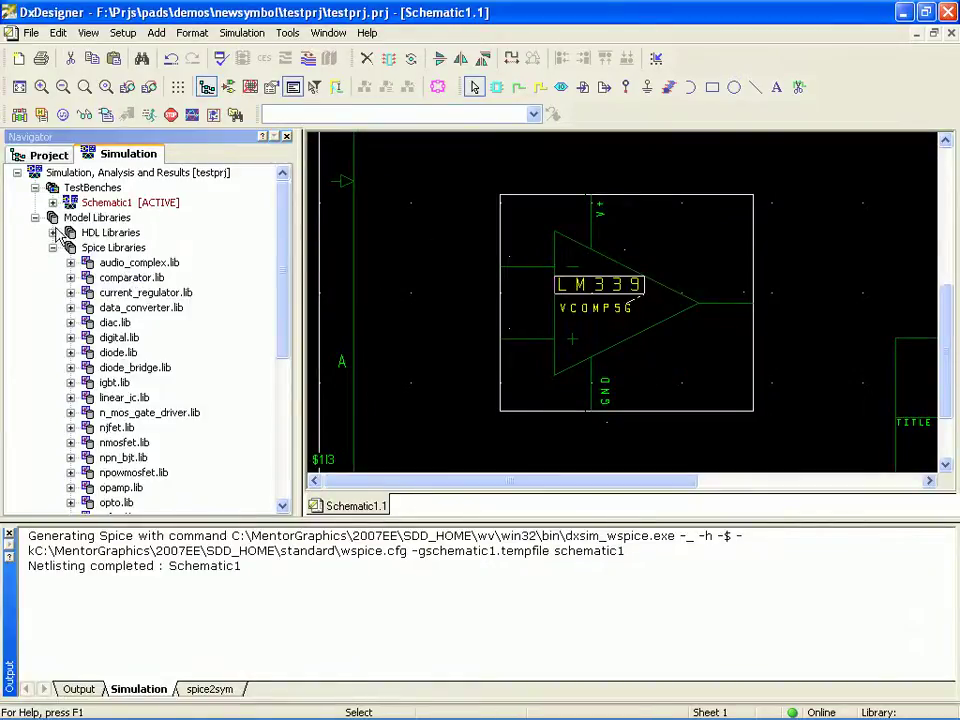
- Expand Schematic1 > Files > Spice Files > lm339.mod and select the LM339 subcircuit
left_click(52, 202)
left_click(70, 217)
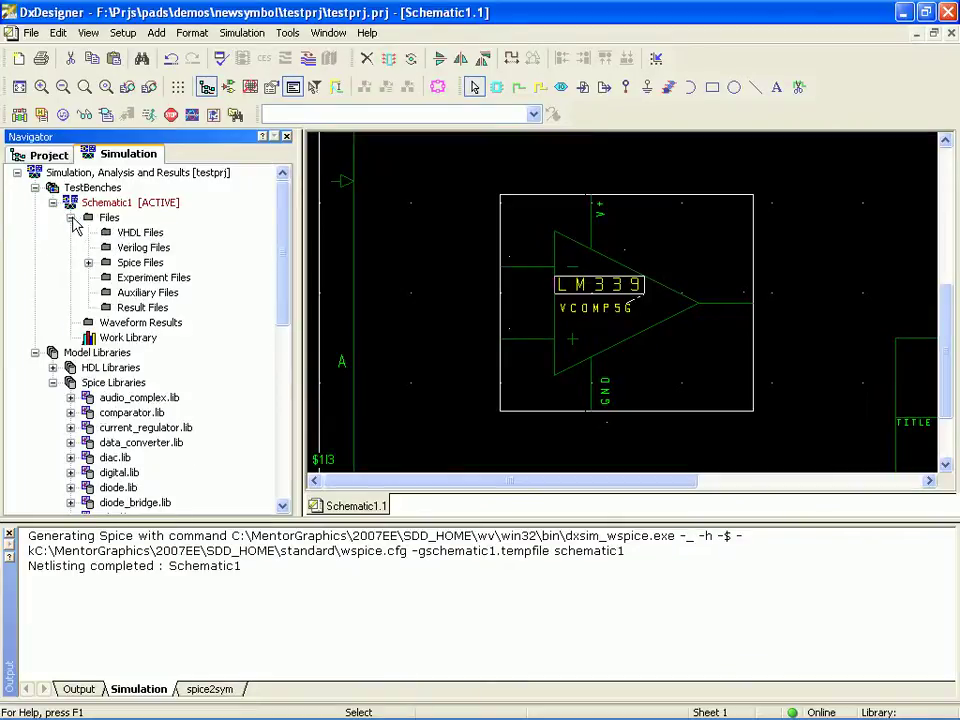
left_click(88, 262)
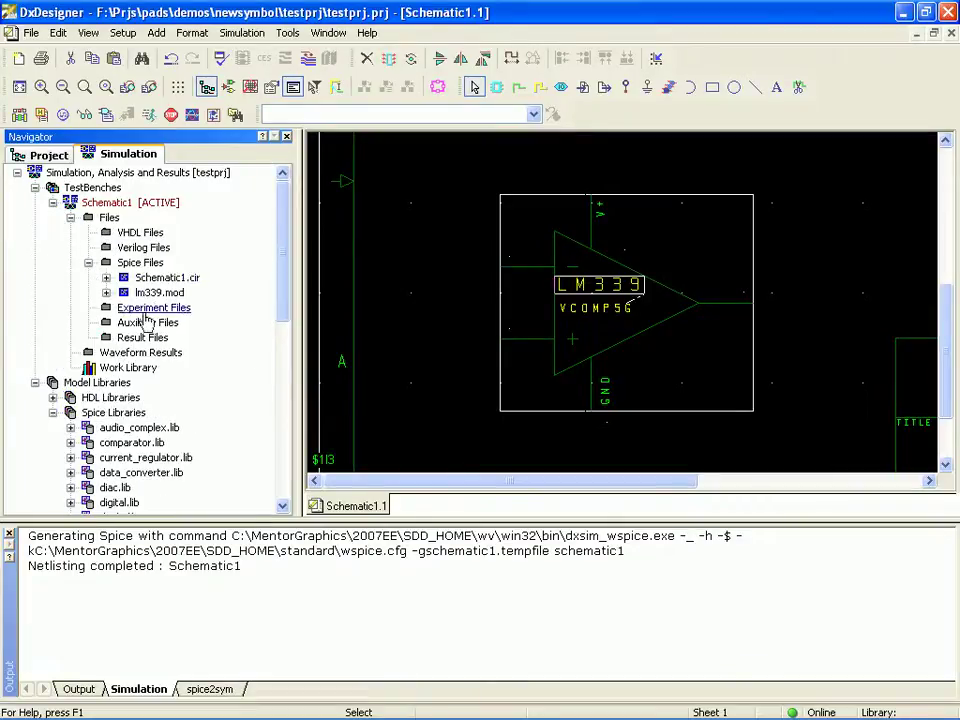
left_click(106, 292)
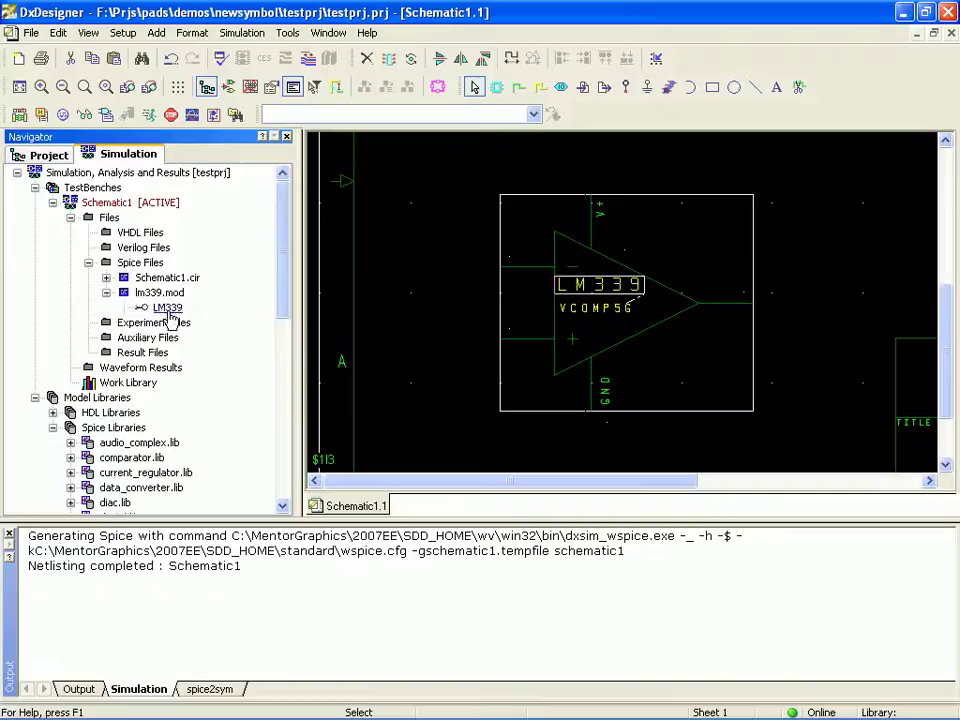
left_click(167, 307)
- Open lm339.mod to read the LM339 subcircuit's port order
double_click(168, 308)
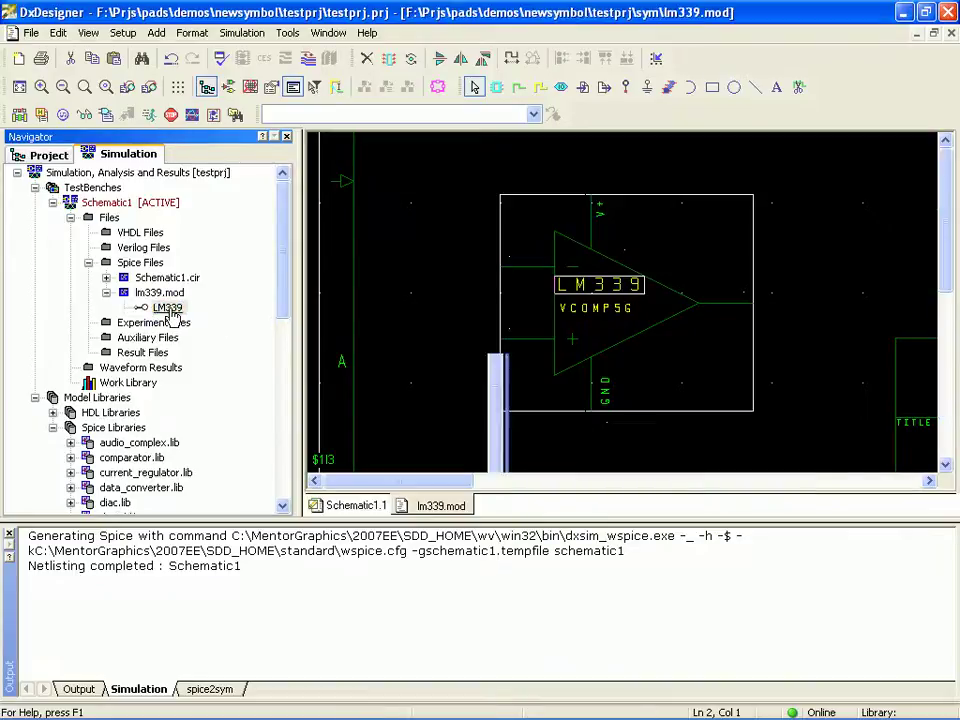
scroll(716, 316, "right", 1)
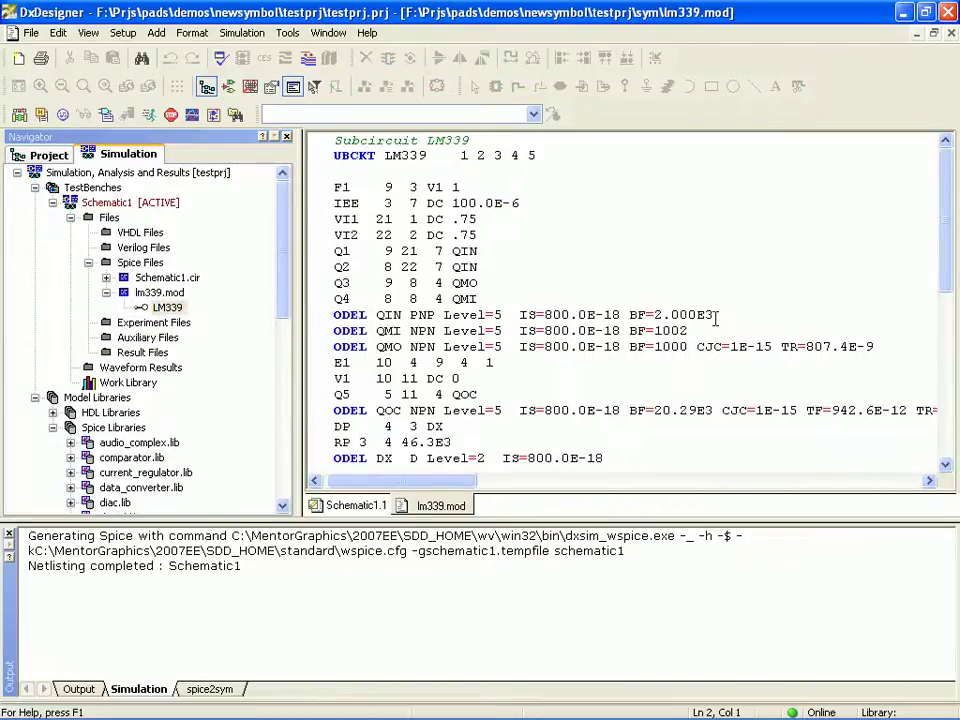
scroll(716, 318, "left", 1)
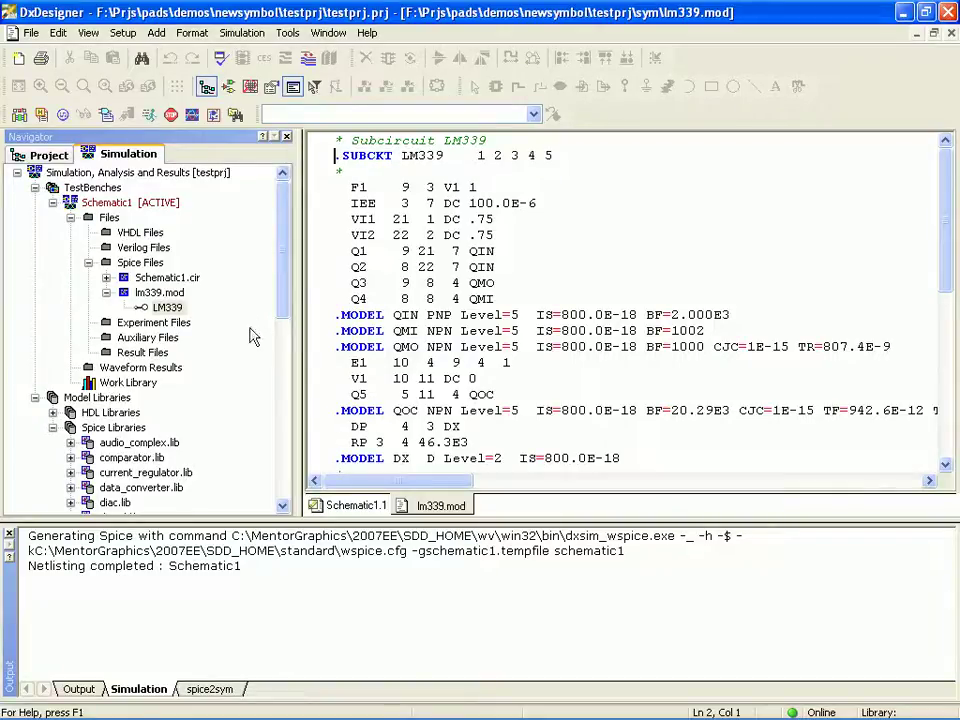
left_click_drag(280, 294, 268, 535)
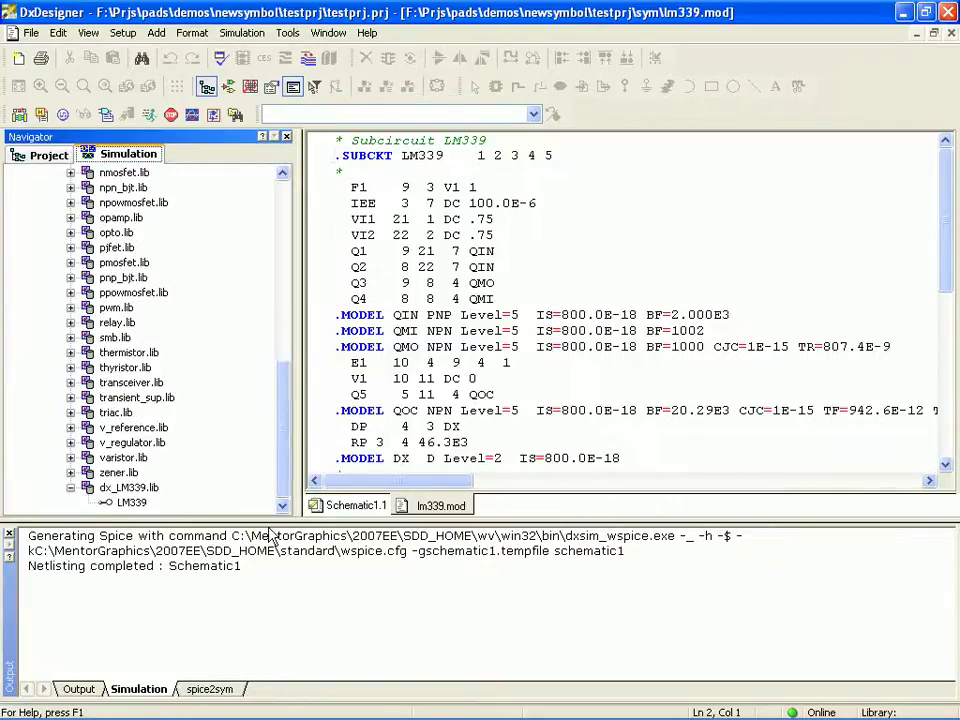
- Open the LM339 model in dx_LM339.lib, then close it and lm339.mod to return to Schematic1.1
right_click(140, 504)
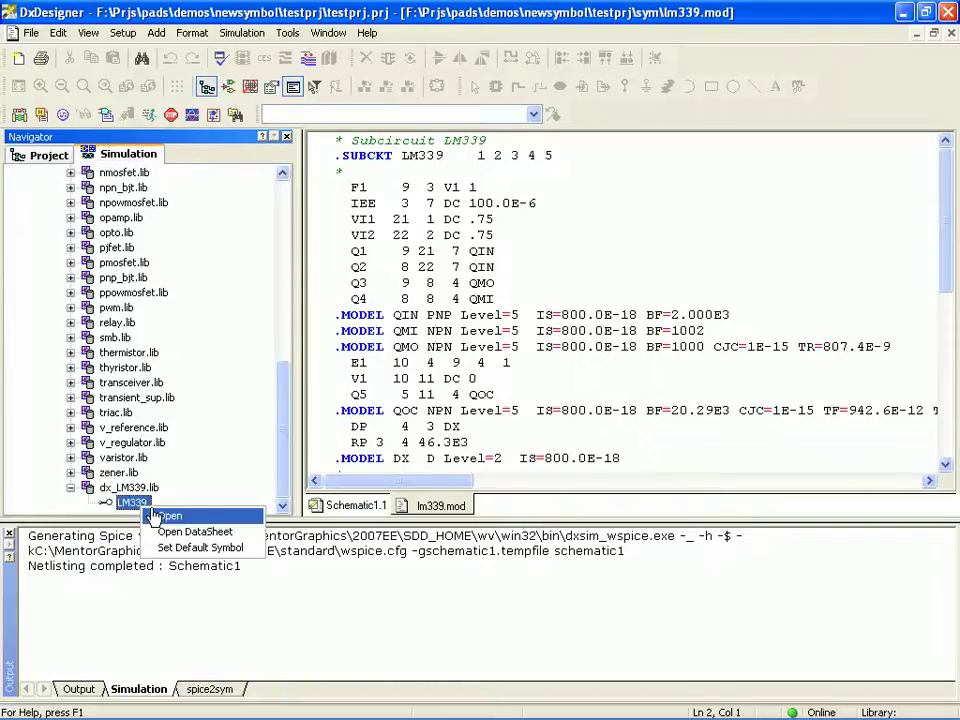
left_click(165, 516)
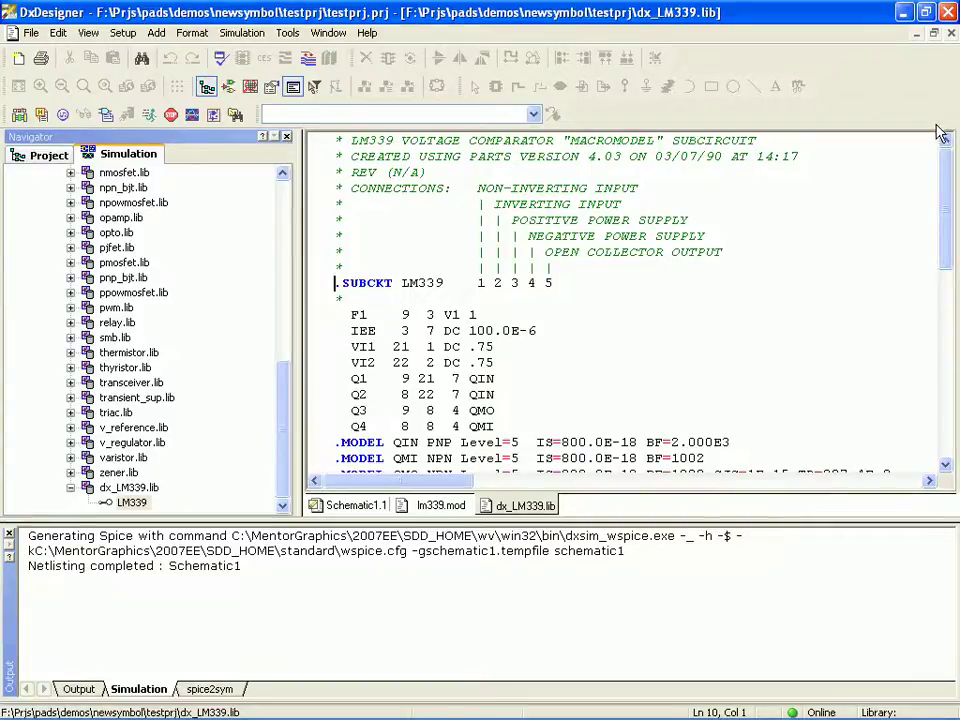
left_click(951, 33)
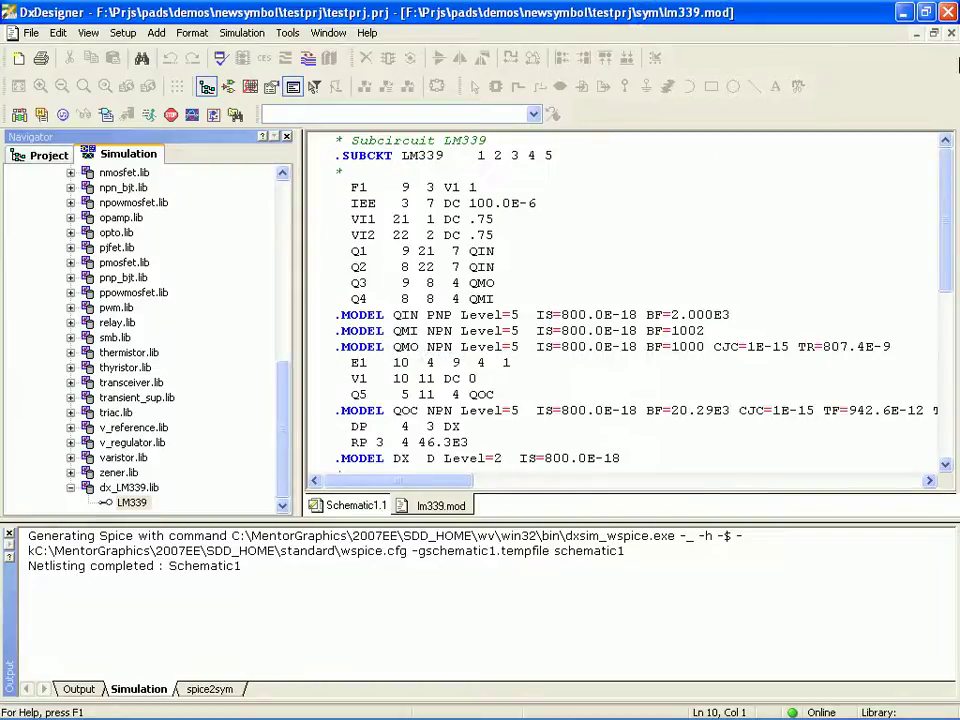
left_click(951, 33)
- In the LM339 symbol's Edit Mapping dialog, assign IN+ to model port 1 and IN- to port 2
right_click(596, 332)
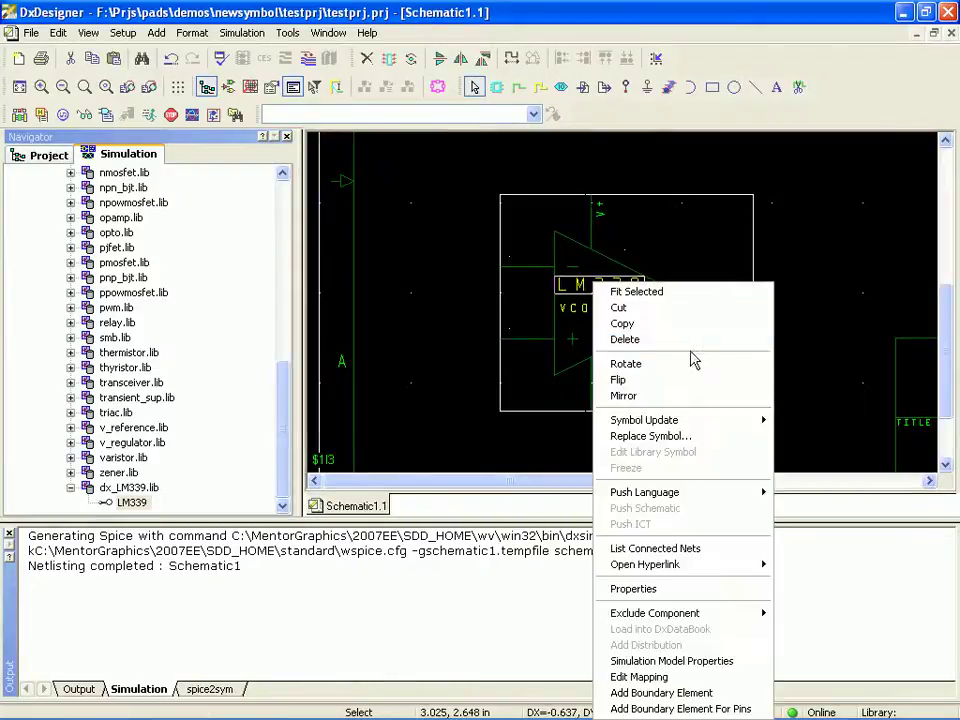
mouse_move(689, 427)
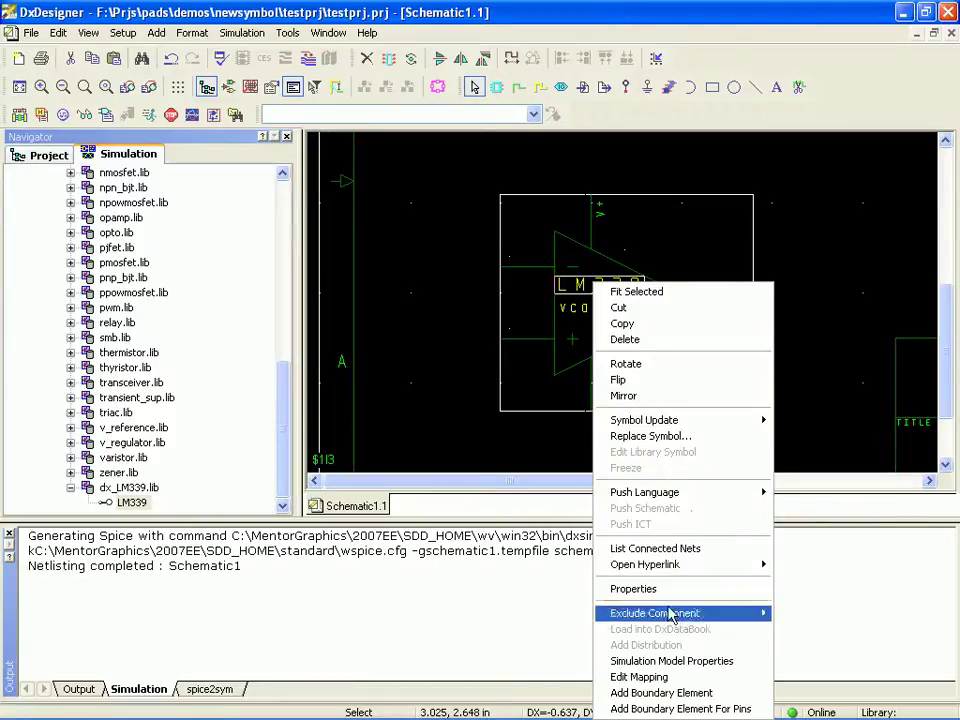
left_click(645, 677)
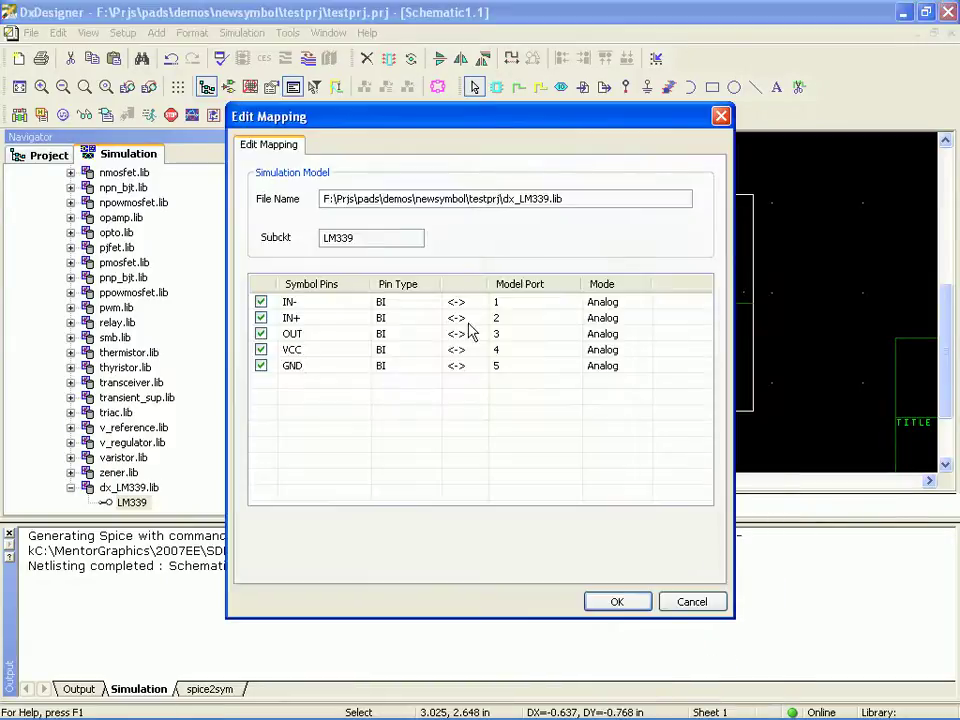
left_click(551, 305)
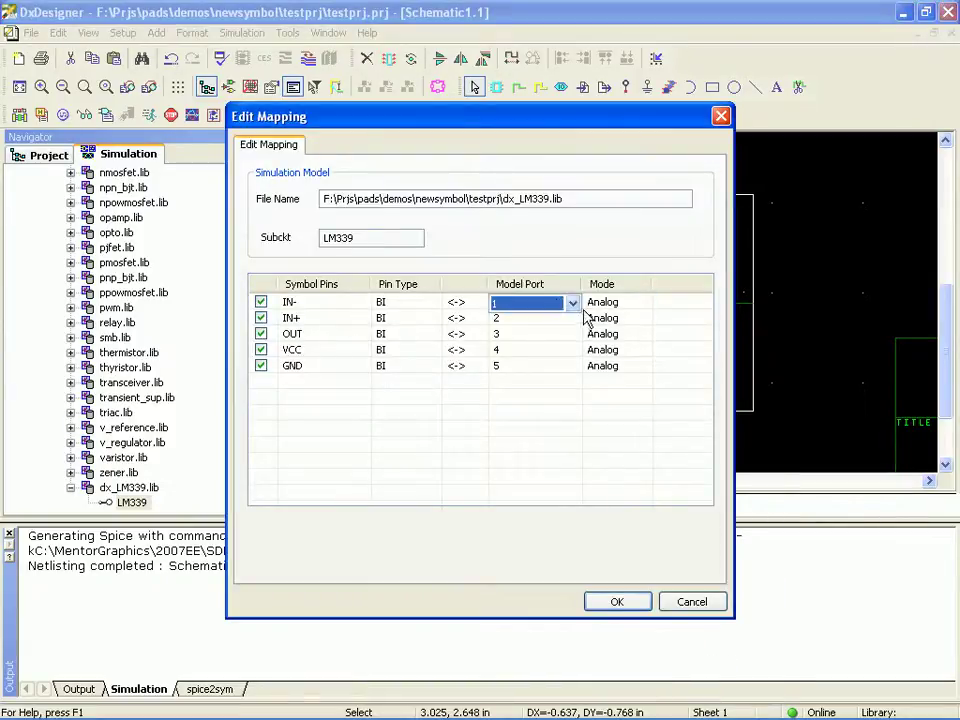
left_click(571, 303)
left_click(563, 336)
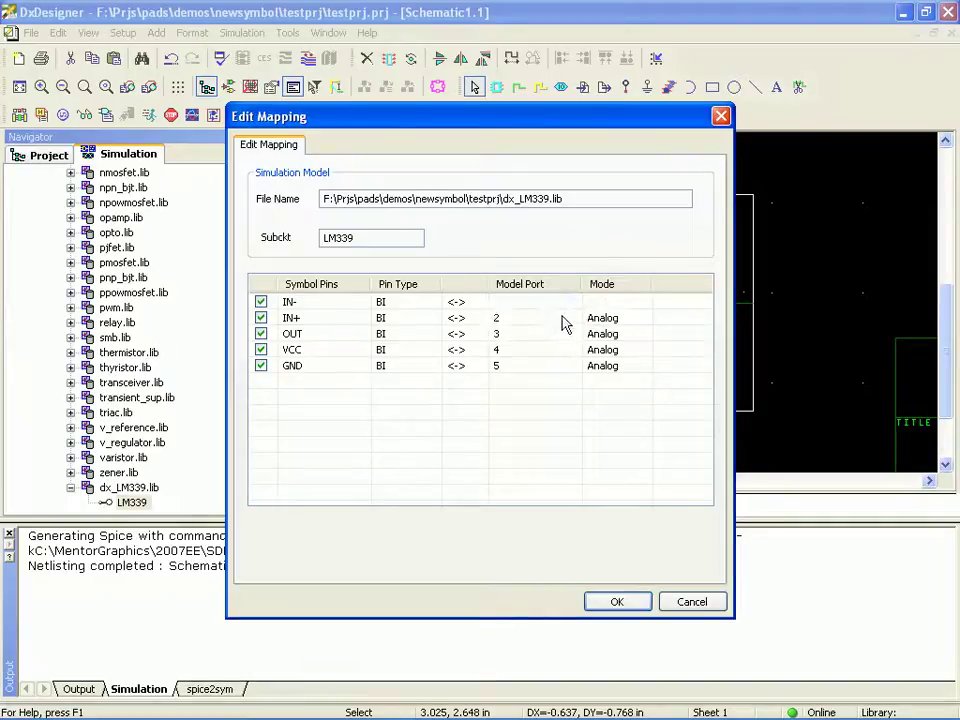
left_click(563, 320)
left_click(572, 318)
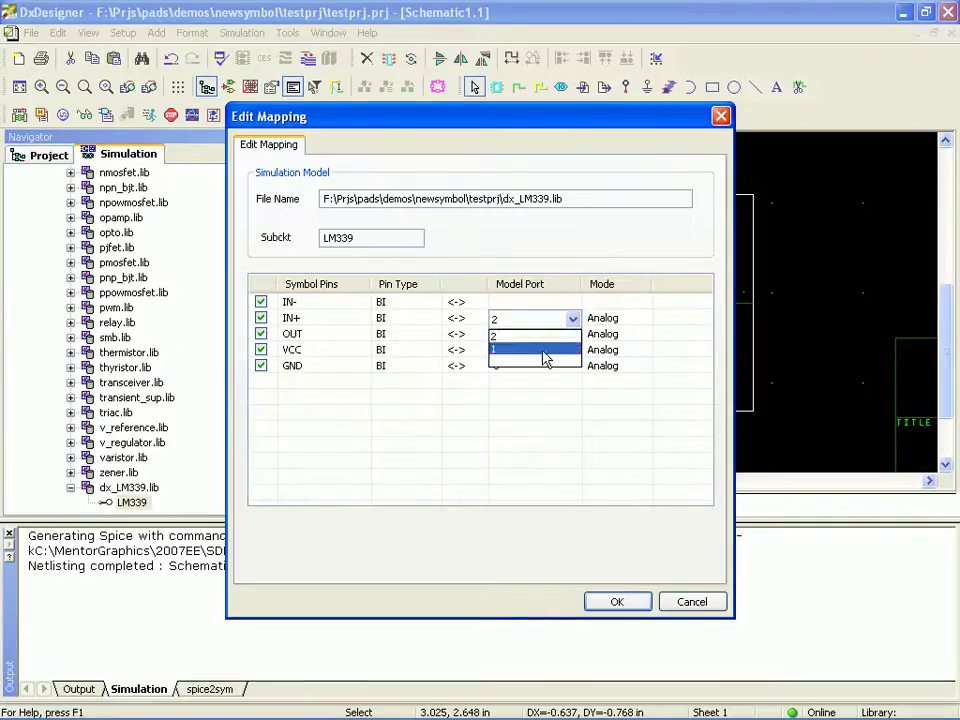
left_click(543, 351)
left_click(549, 306)
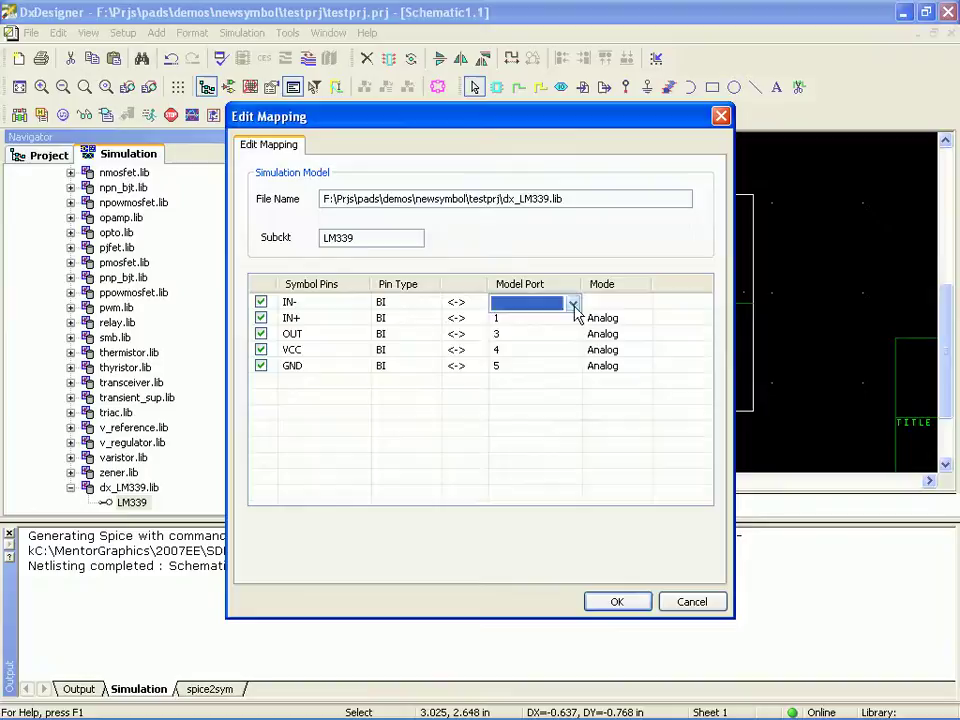
left_click(573, 304)
left_click(563, 320)
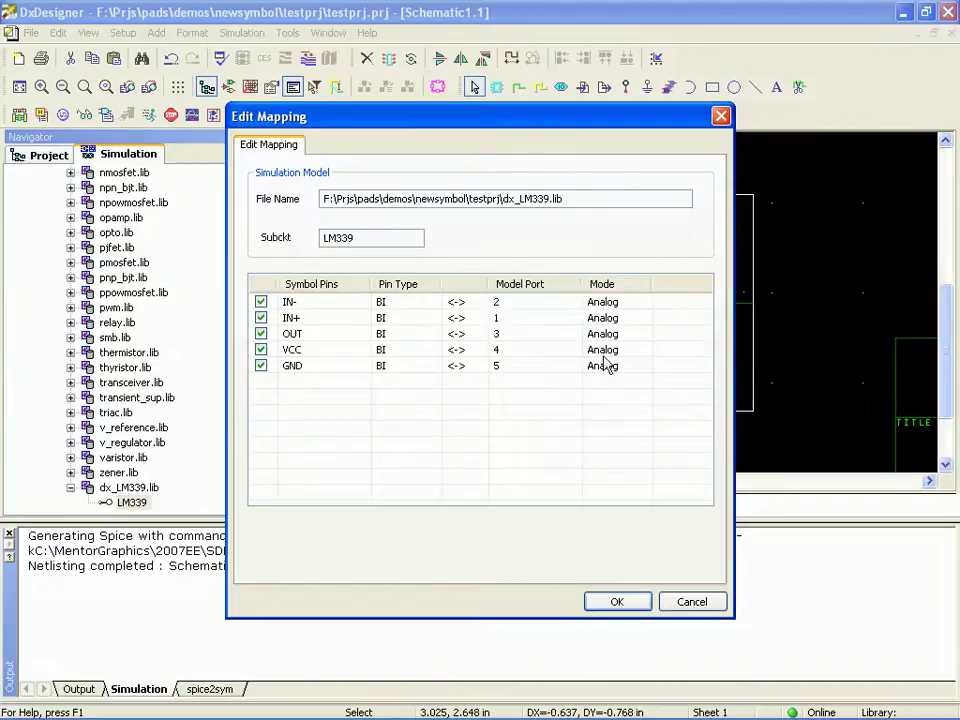
- Clear the OUT and GND port assignments and assign OUT to model port 5
left_click(524, 338)
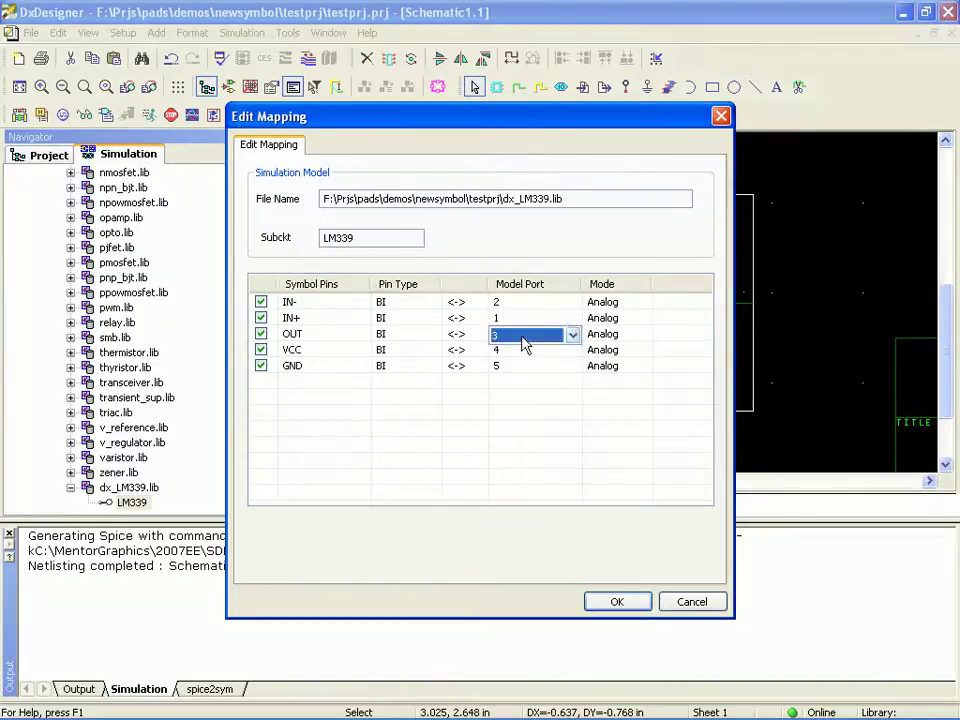
left_click(573, 336)
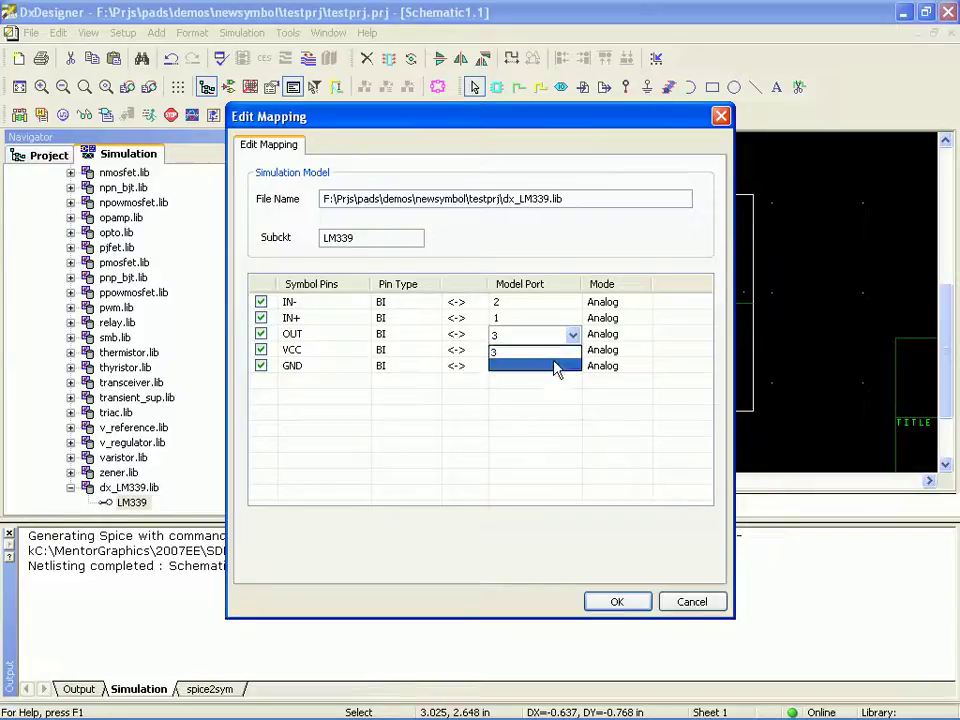
left_click(555, 366)
left_click(530, 366)
left_click(573, 367)
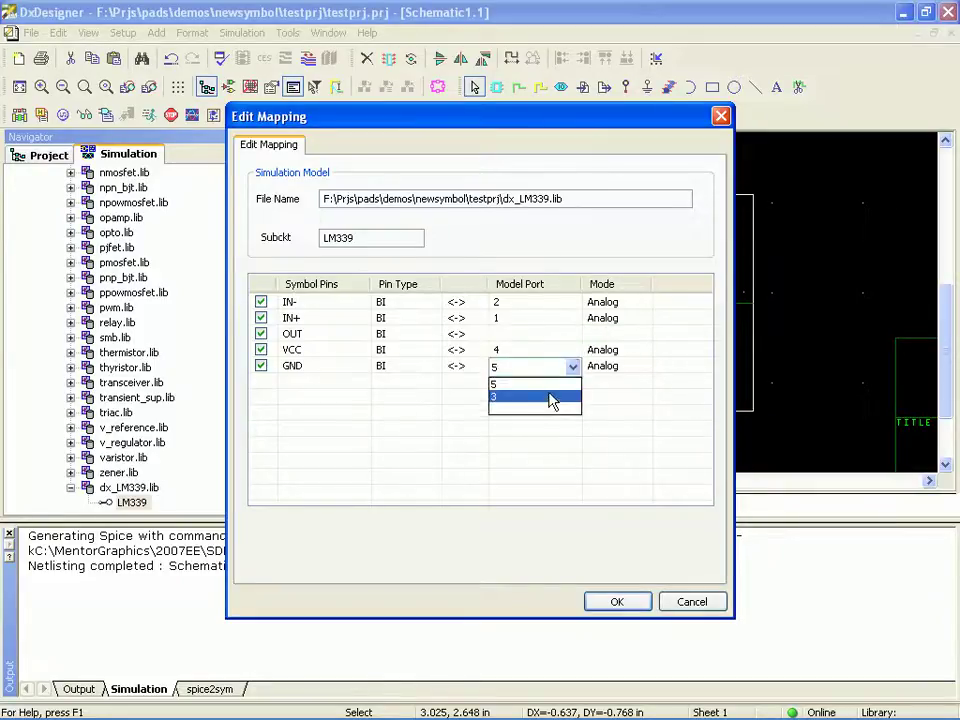
left_click(540, 411)
left_click(545, 336)
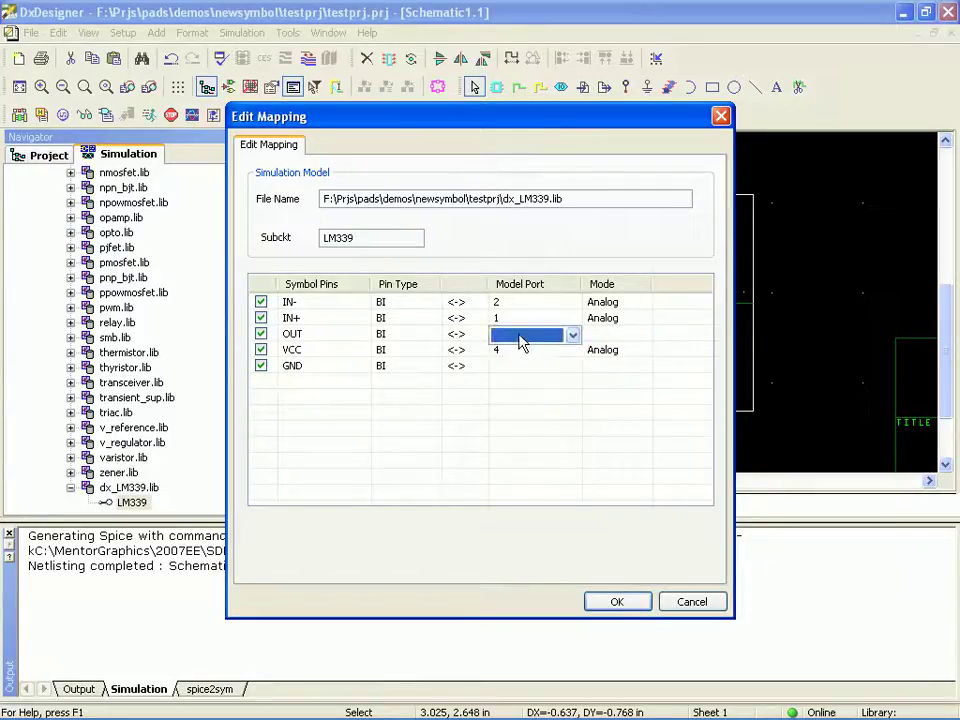
left_click(573, 338)
left_click(550, 367)
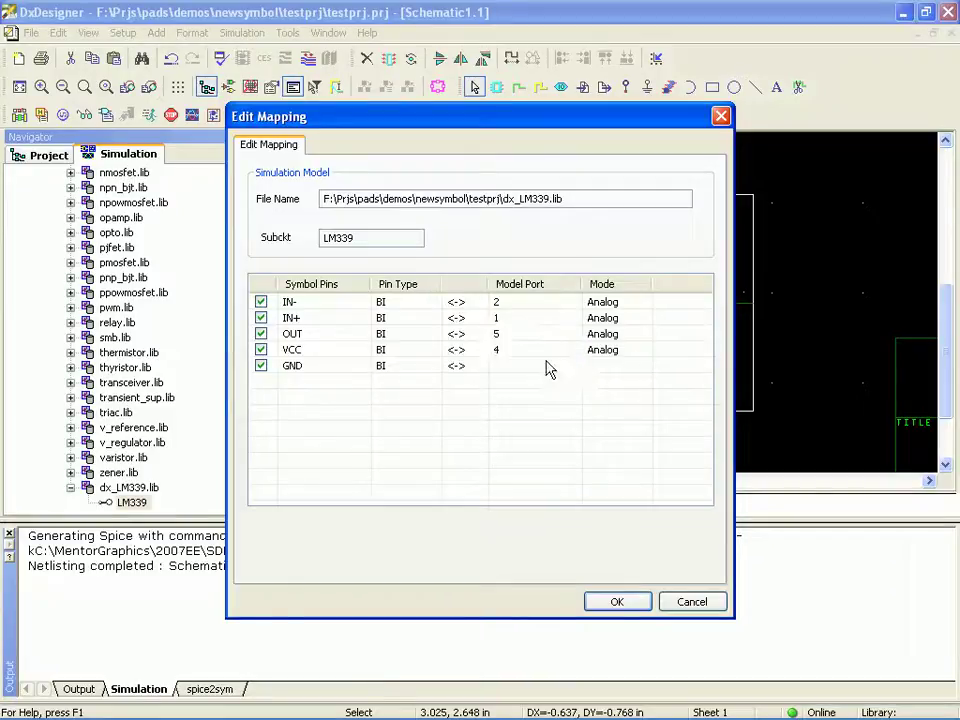
- Assign VCC to model port 3 and GND to port 4, then accept the mapping
left_click(542, 352)
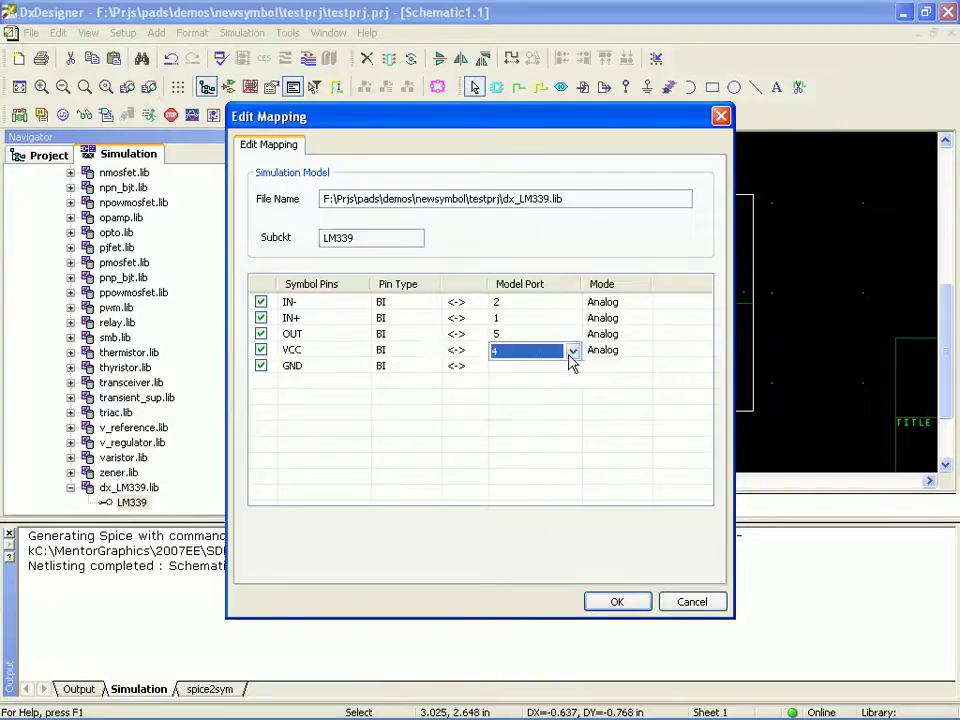
left_click(573, 352)
left_click(548, 381)
left_click(565, 367)
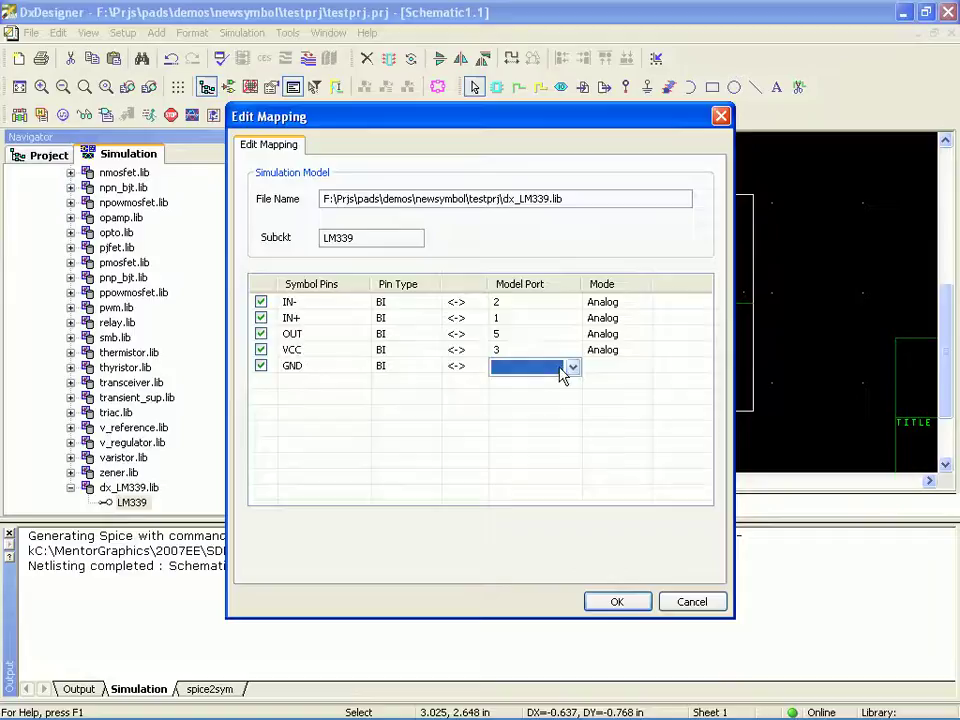
left_click(573, 368)
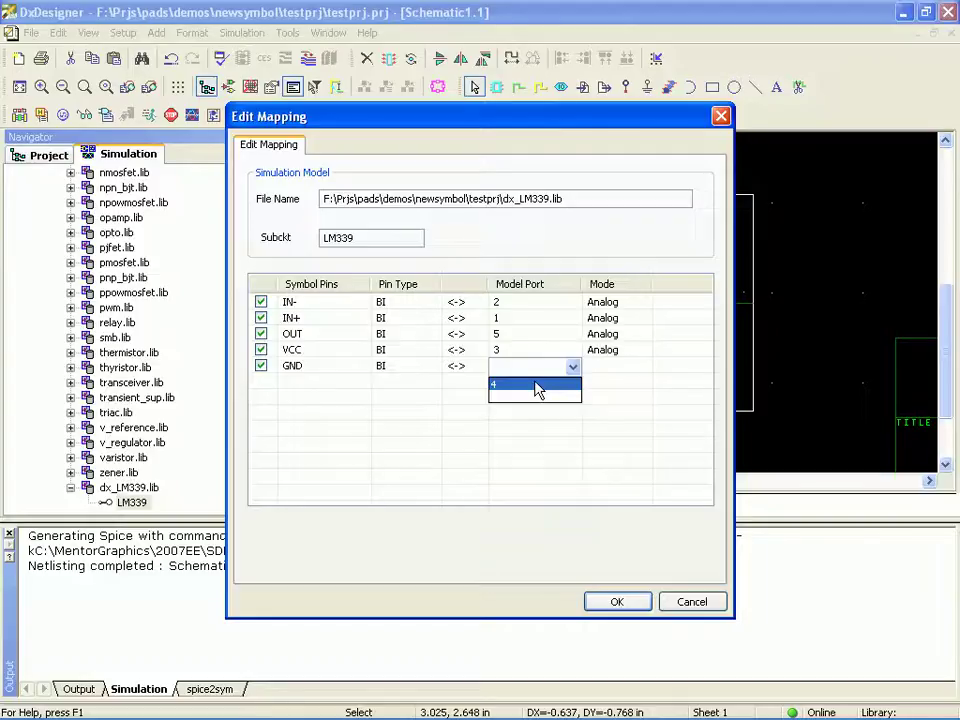
left_click(537, 389)
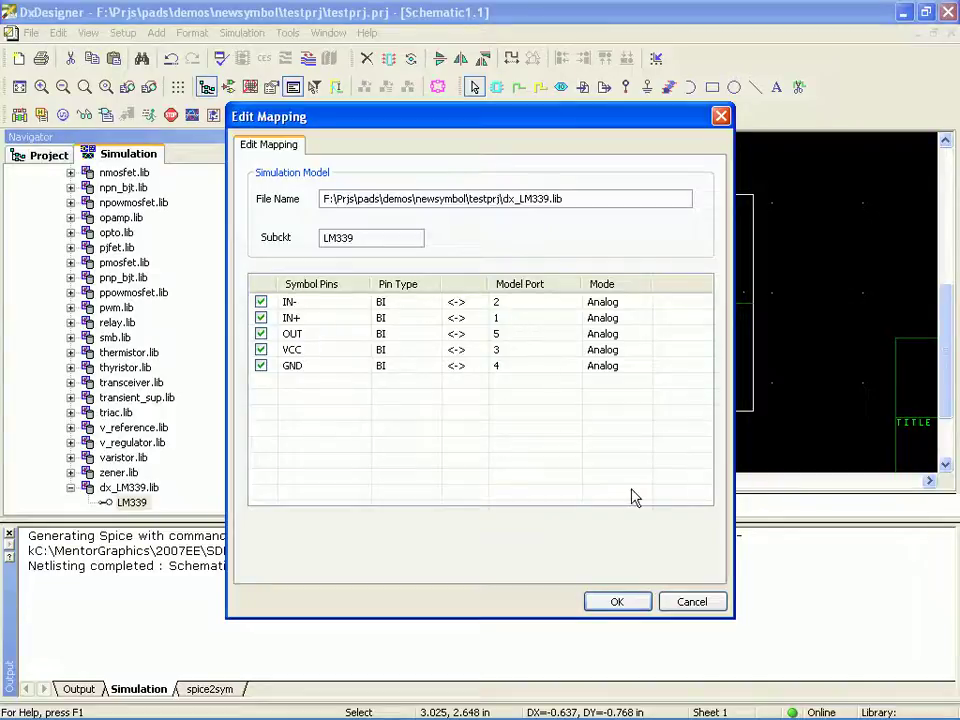
left_click(613, 603)
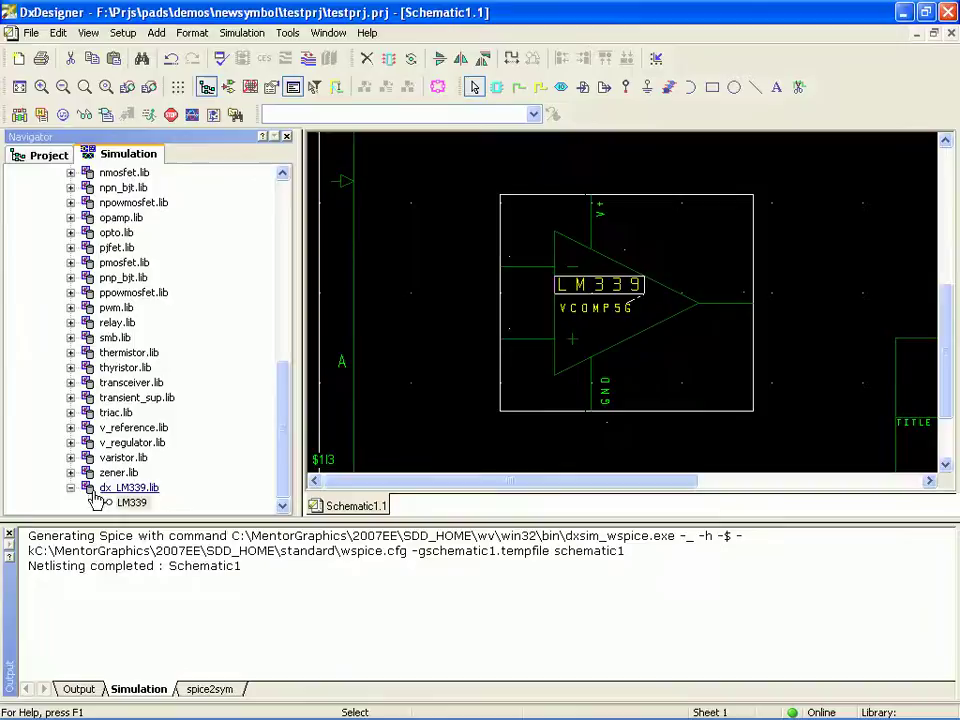